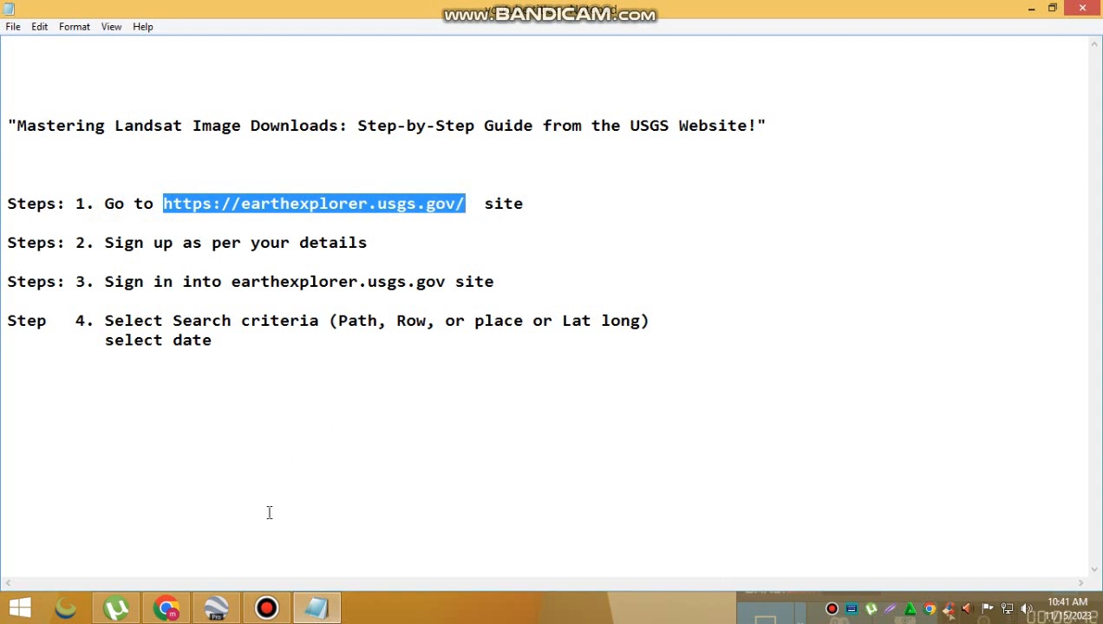
left_click(168, 608)
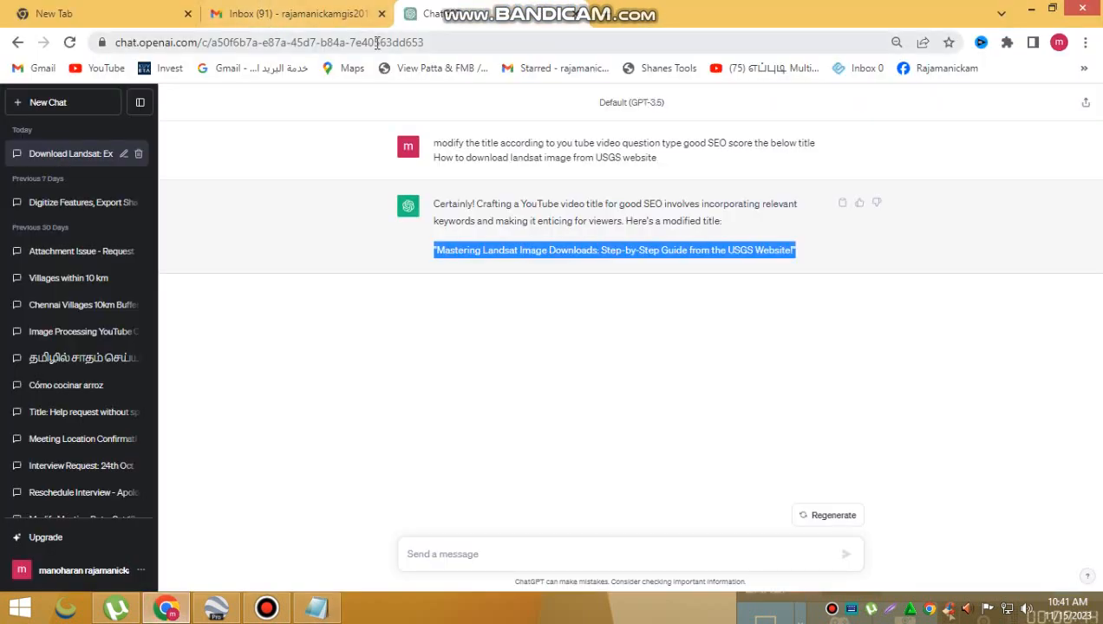
left_click(605, 24)
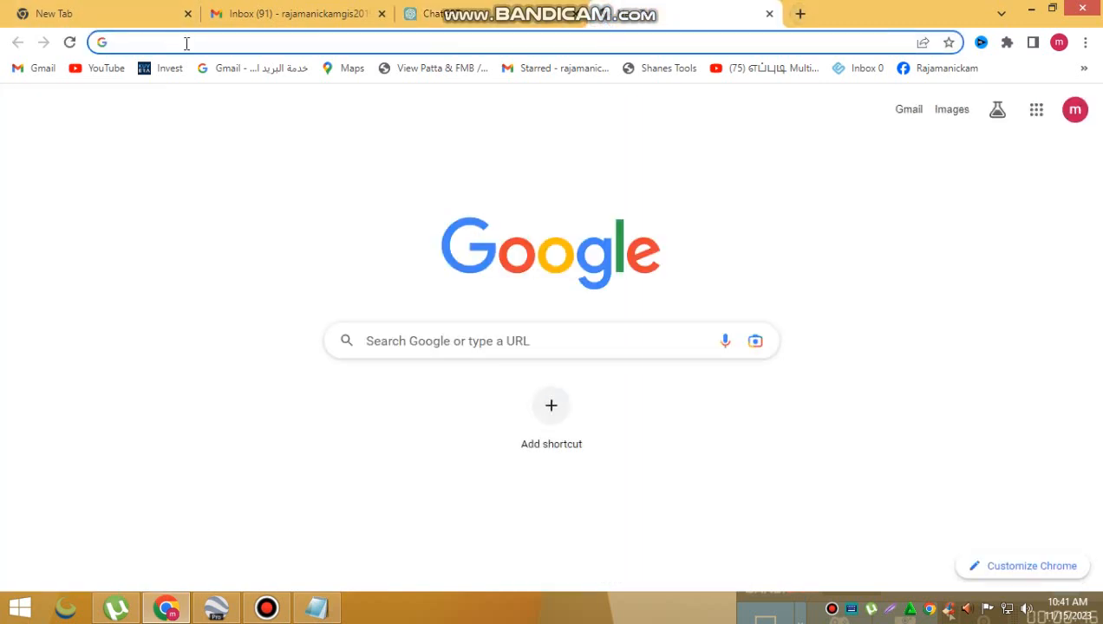
type("https://earthexplorer.usgs.gov/")
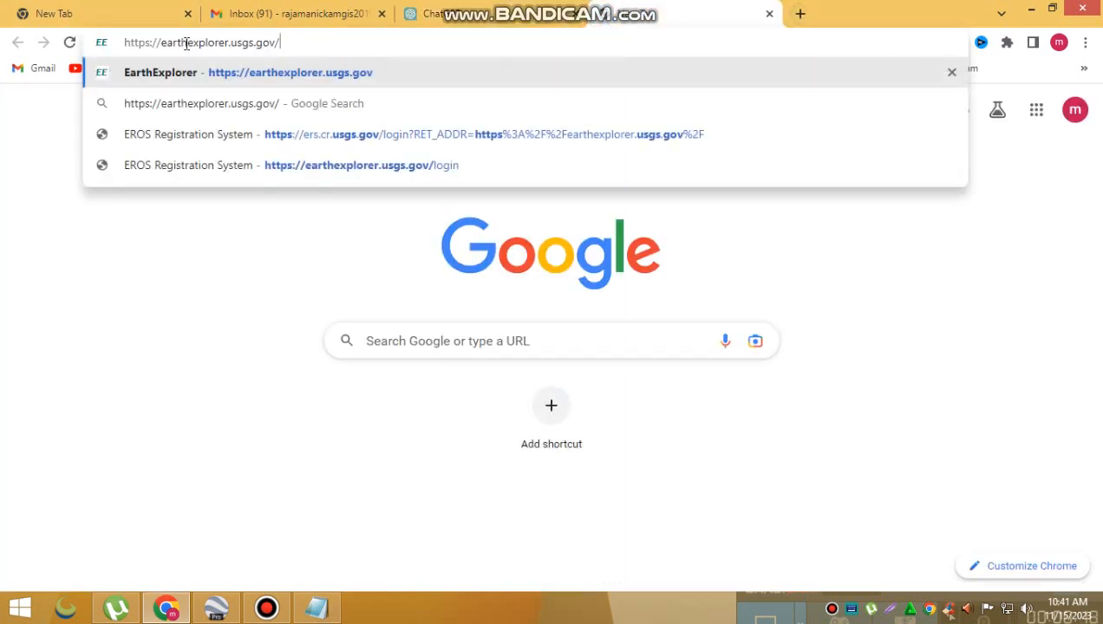
key("Return")
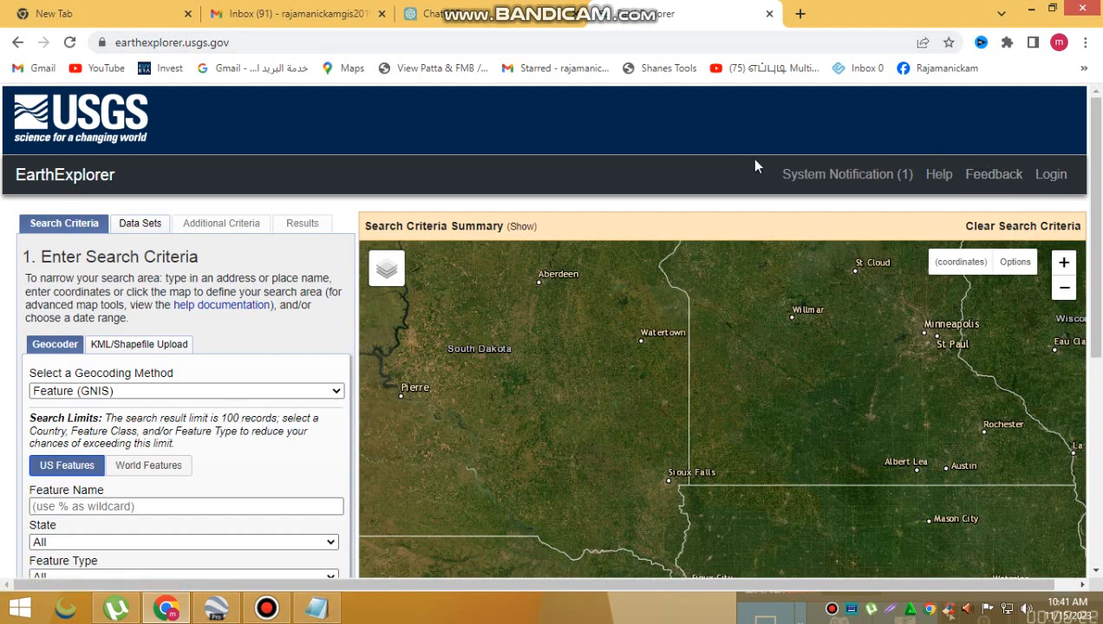
Open the EarthExplorer login page and look through it down to the sign-in and account creation options
left_click_drag(1052, 587, 1067, 589)
scroll(1004, 290, "up", 2)
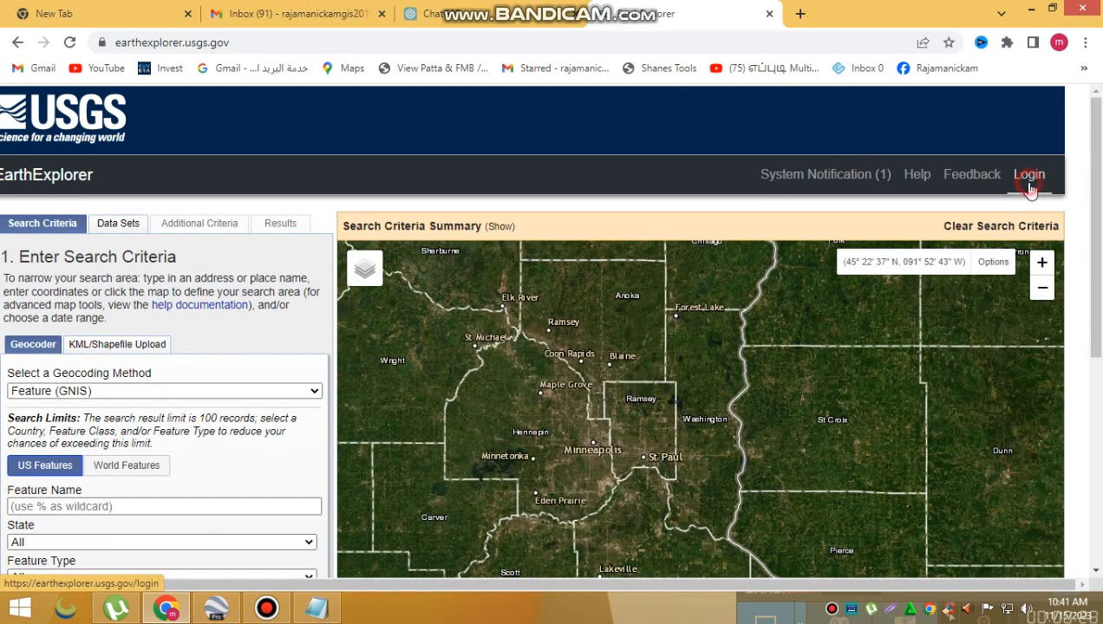
left_click(1030, 190)
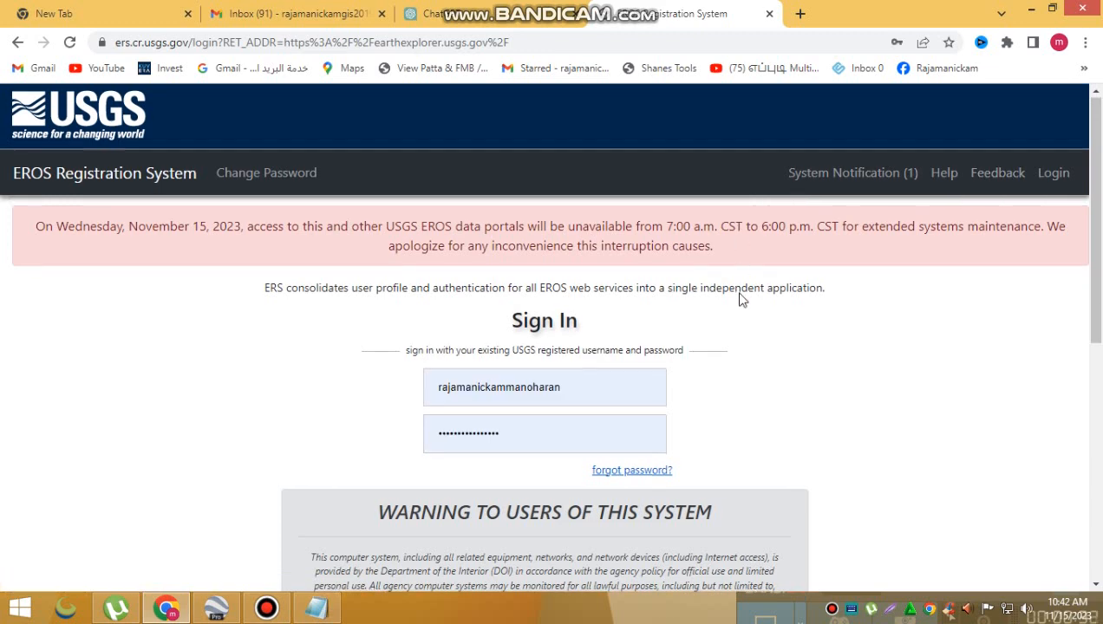
scroll(739, 296, "down", 3)
scroll(739, 295, "down", 3)
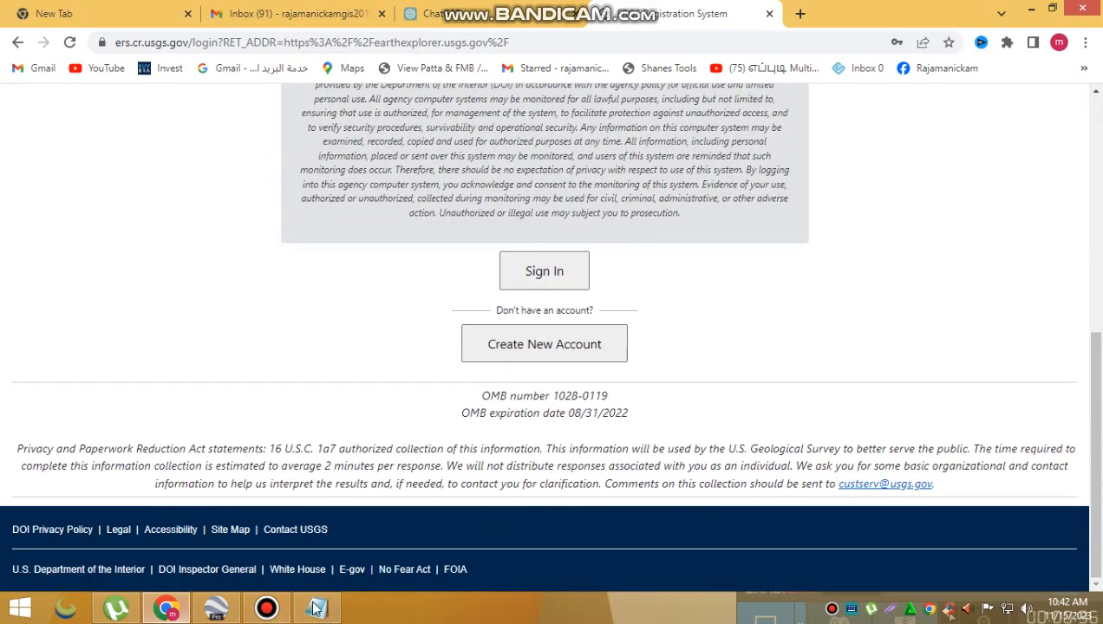
Switch to the Notepad notes, highlight step 2, "Sign up as per your details", and return to the browser
left_click(316, 610)
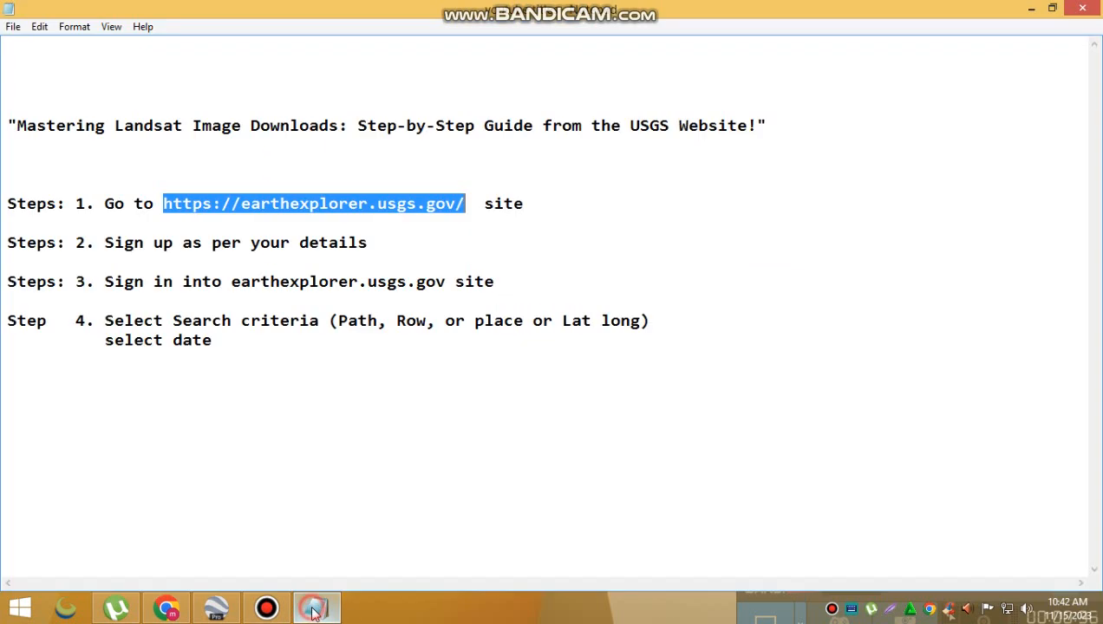
left_click(185, 221)
left_click_drag(111, 242, 388, 240)
left_click(1032, 8)
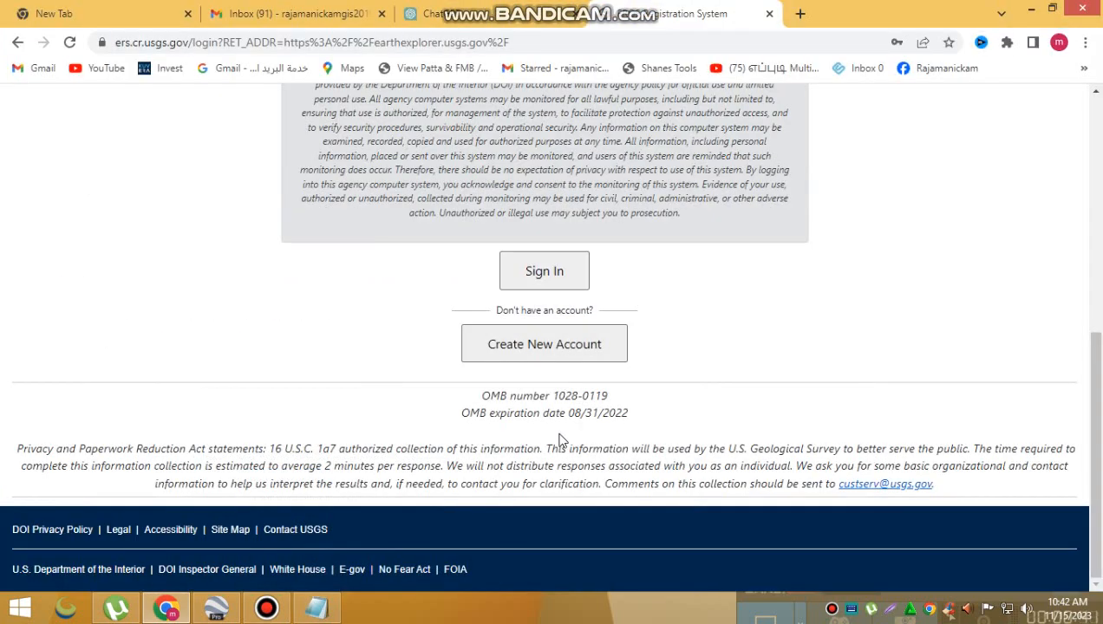
Open the new account registration form and review its fields and its username and password requirements
left_click(535, 347)
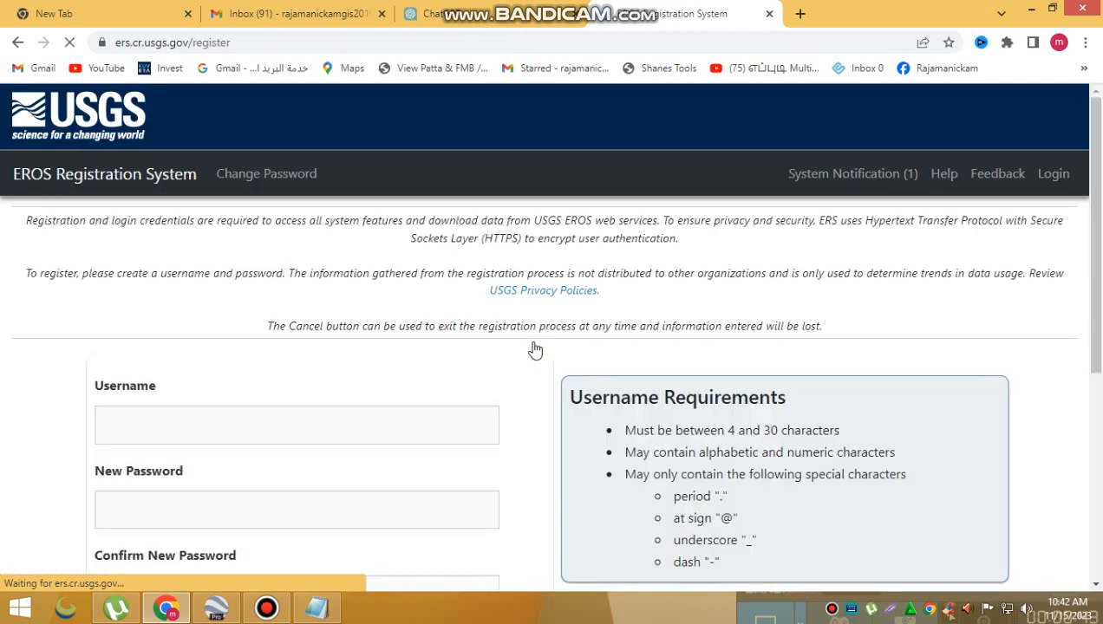
scroll(337, 301, "down", 2)
scroll(547, 310, "down", 2)
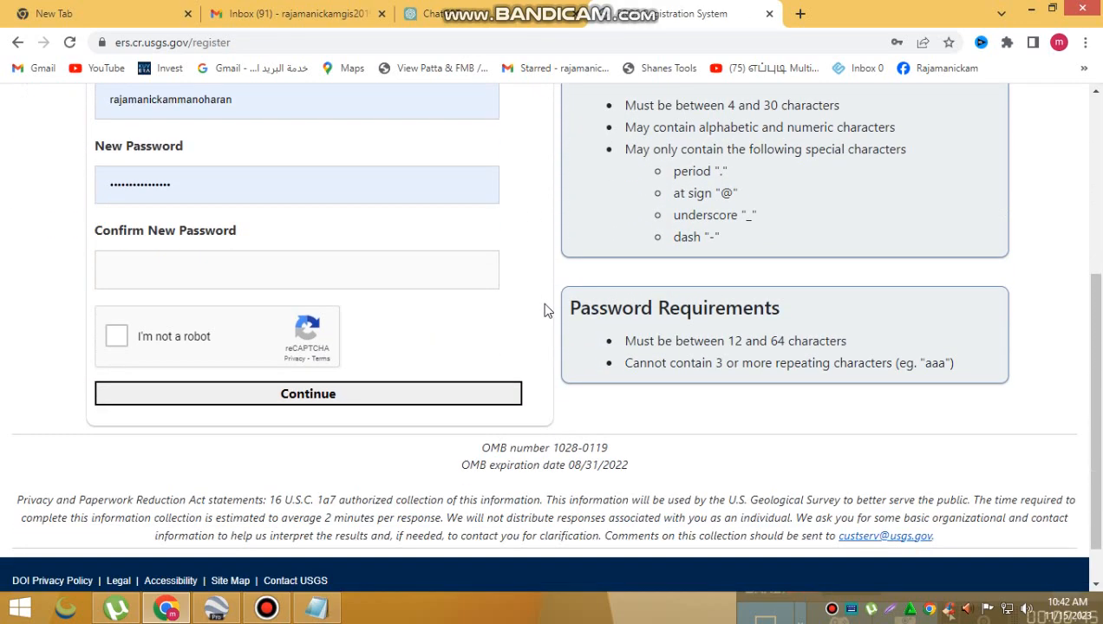
scroll(537, 298, "up", 2)
scroll(412, 247, "up", 1)
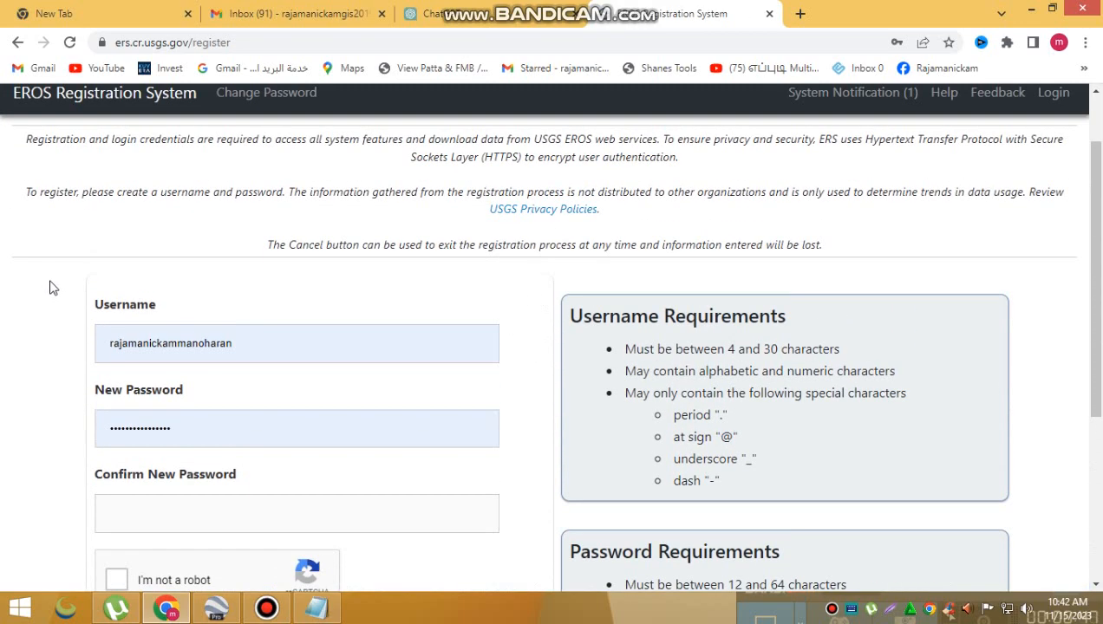
scroll(367, 351, "down", 3)
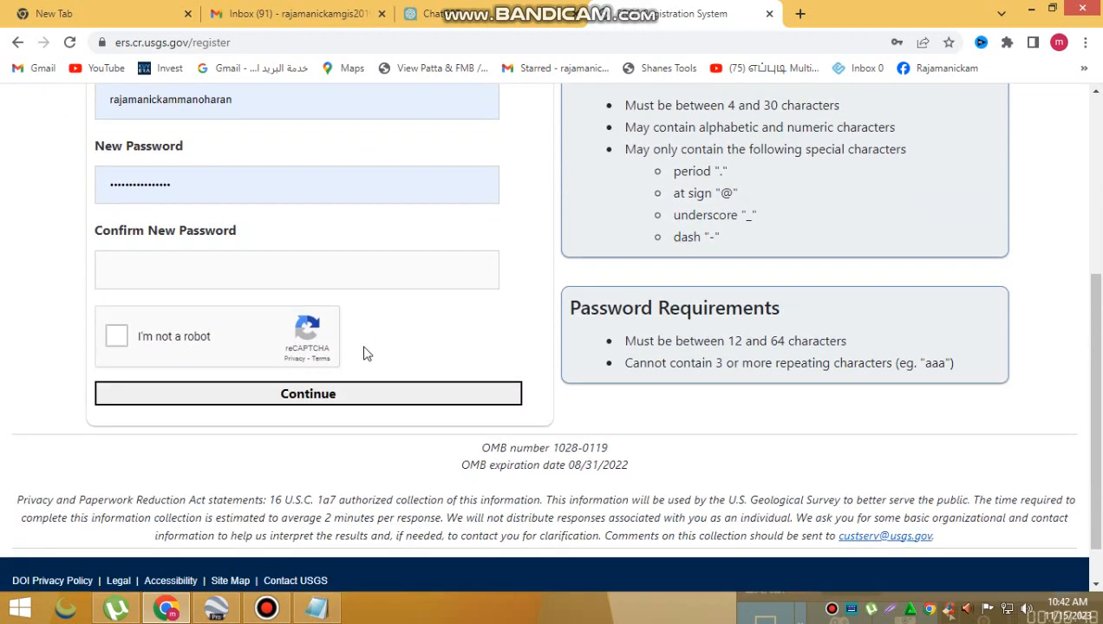
Complete the "I'm not a robot" check and try to continue the registration without confirming the new password
left_click(117, 338)
left_click(309, 397)
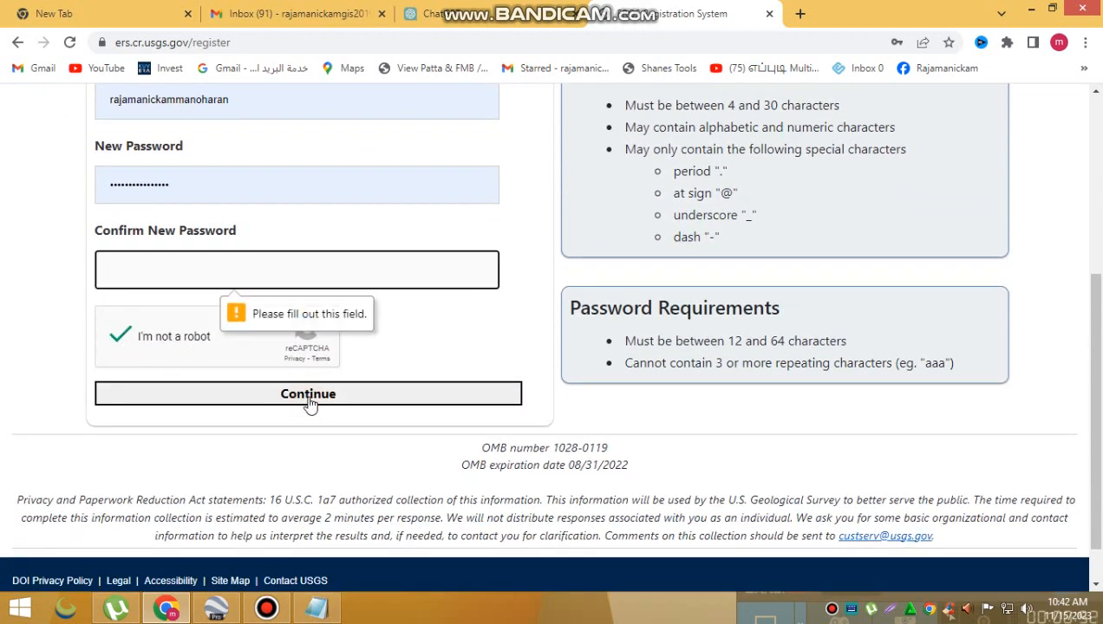
left_click(208, 199)
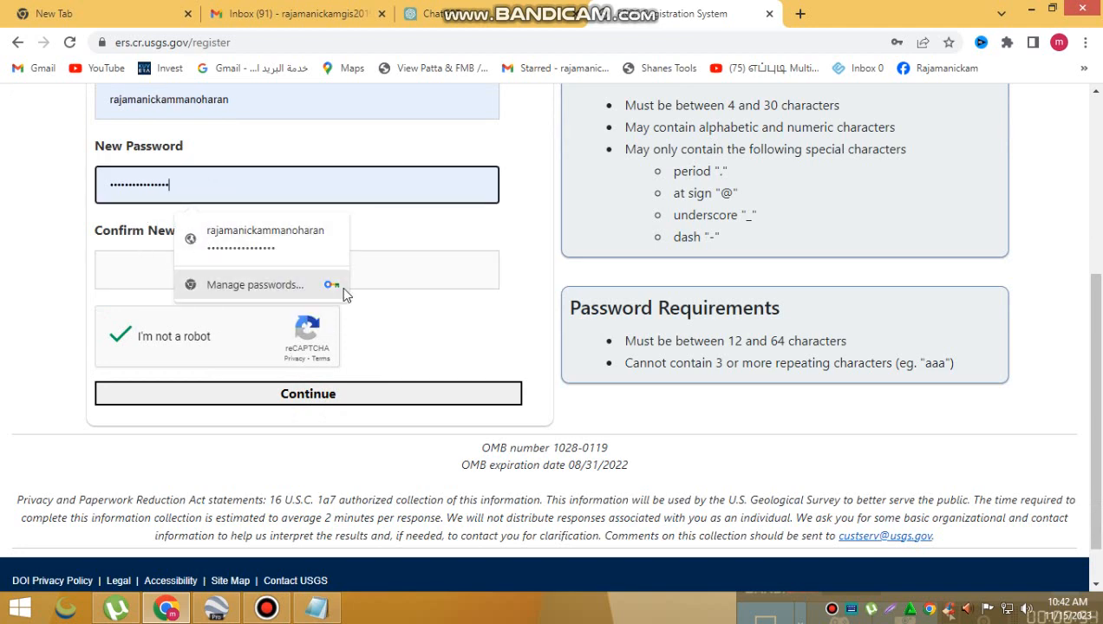
scroll(865, 286, "up", 2)
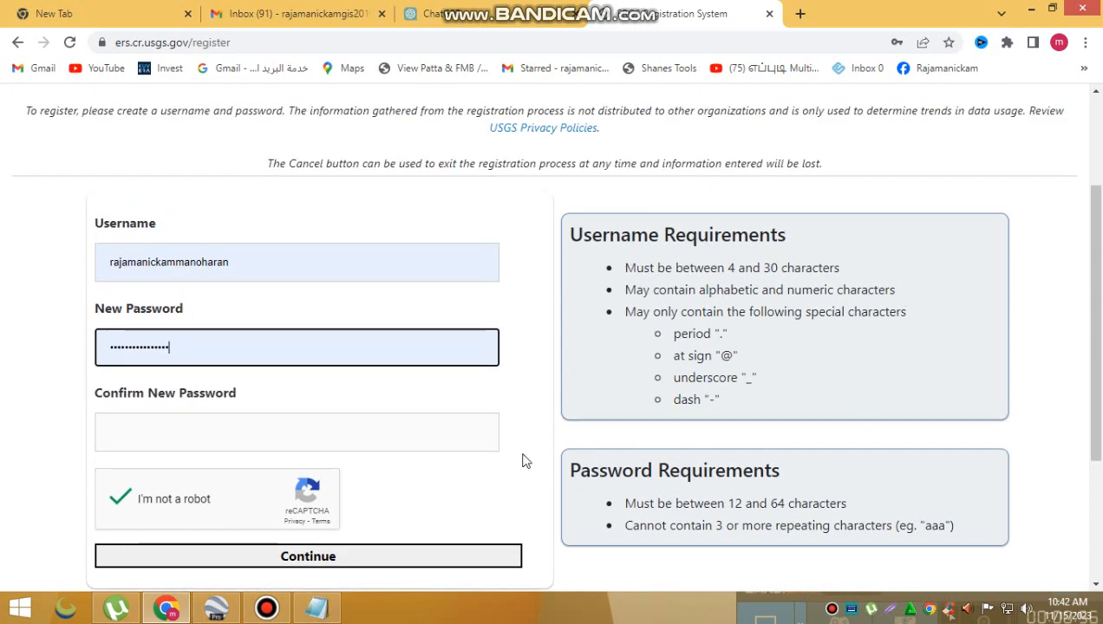
Review steps 2 and 3 in the Notepad notes, highlighting the line about signing in to earthexplorer.usgs.gov, and return to the browser
left_click(308, 617)
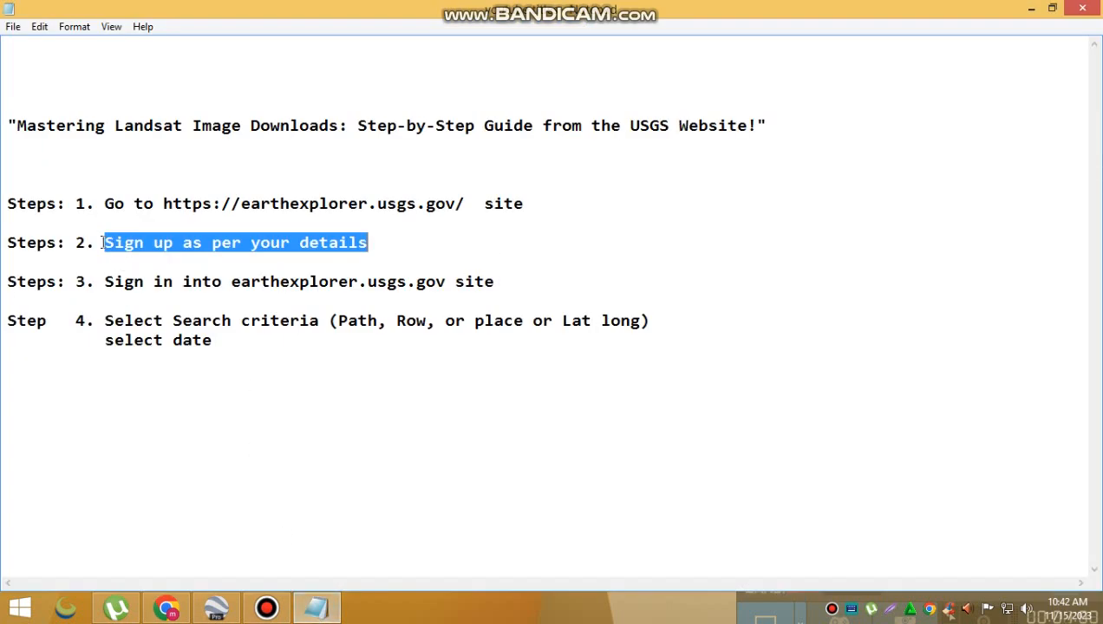
left_click_drag(102, 243, 410, 254)
left_click_drag(503, 282, 107, 290)
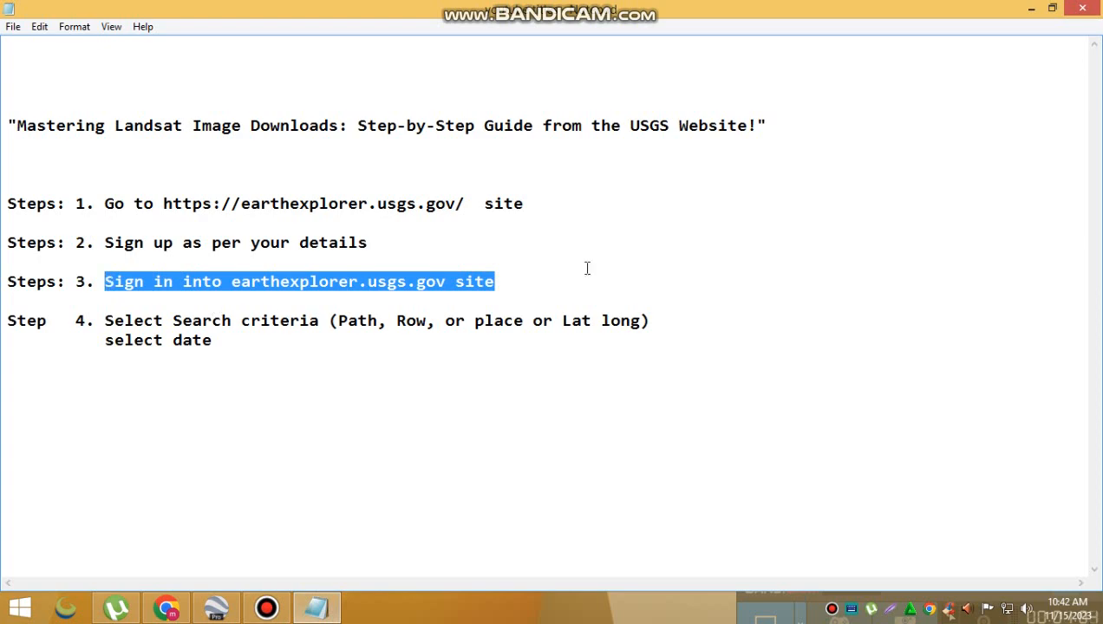
left_click(1030, 10)
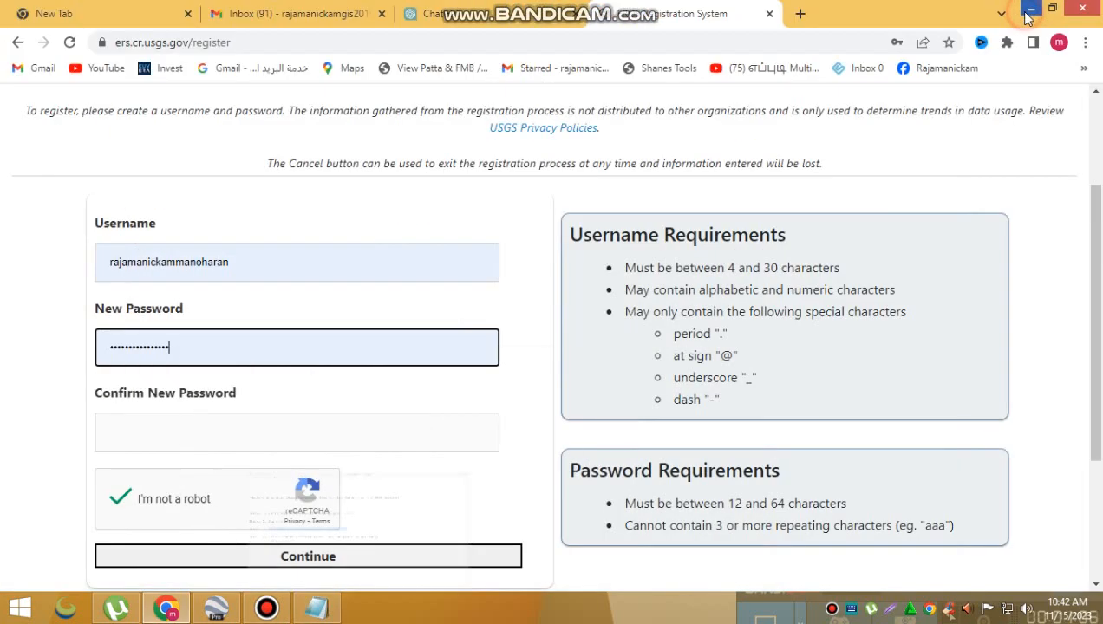
Go back from the registration form to the sign-in page and sign in with the prefilled credentials
left_click(16, 43)
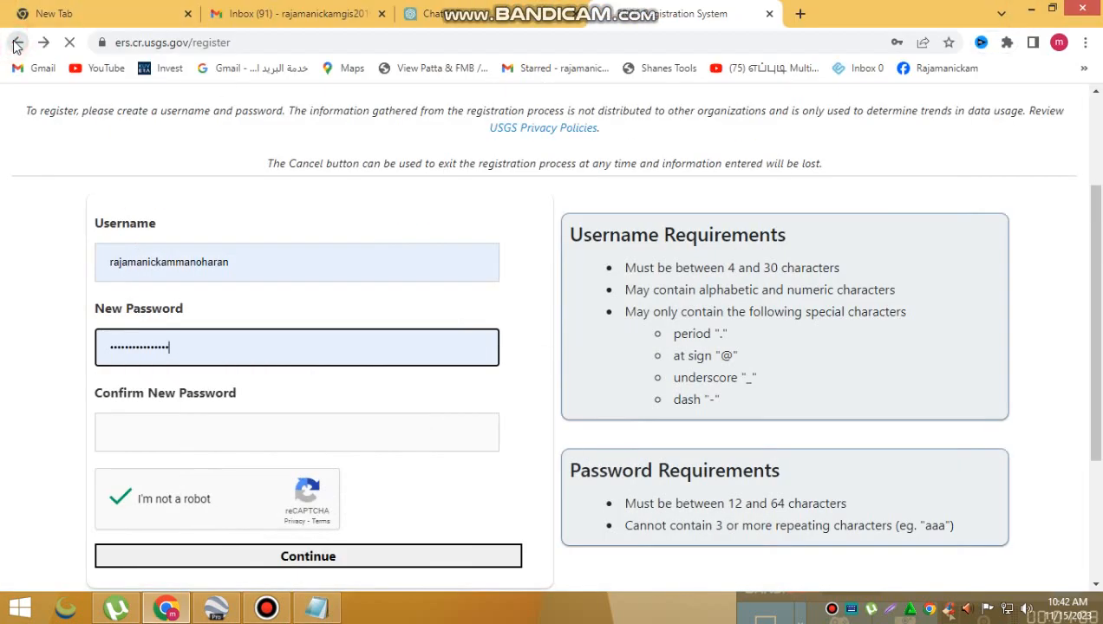
scroll(673, 398, "up", 3)
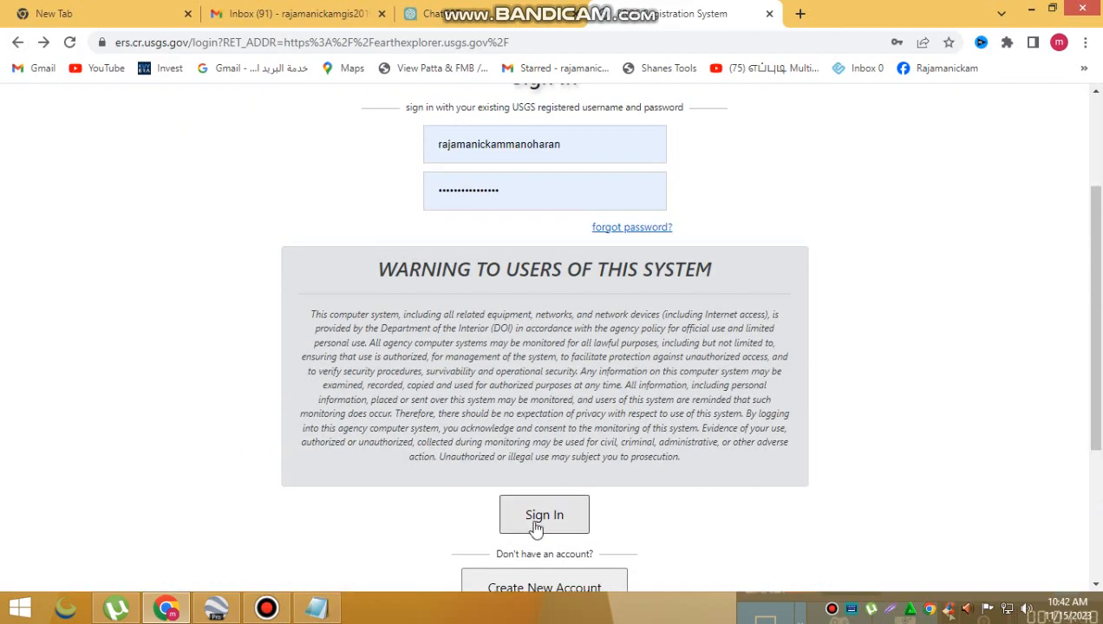
scroll(531, 520, "down", 3)
scroll(536, 468, "up", 3)
scroll(552, 247, "up", 2)
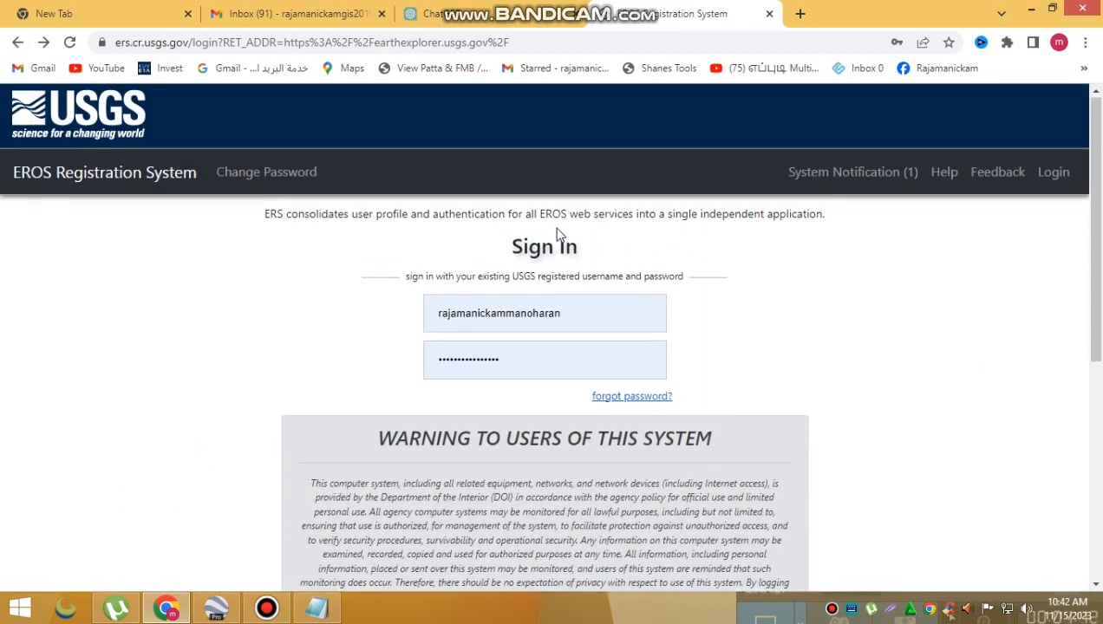
scroll(531, 328, "down", 4)
left_click(562, 366)
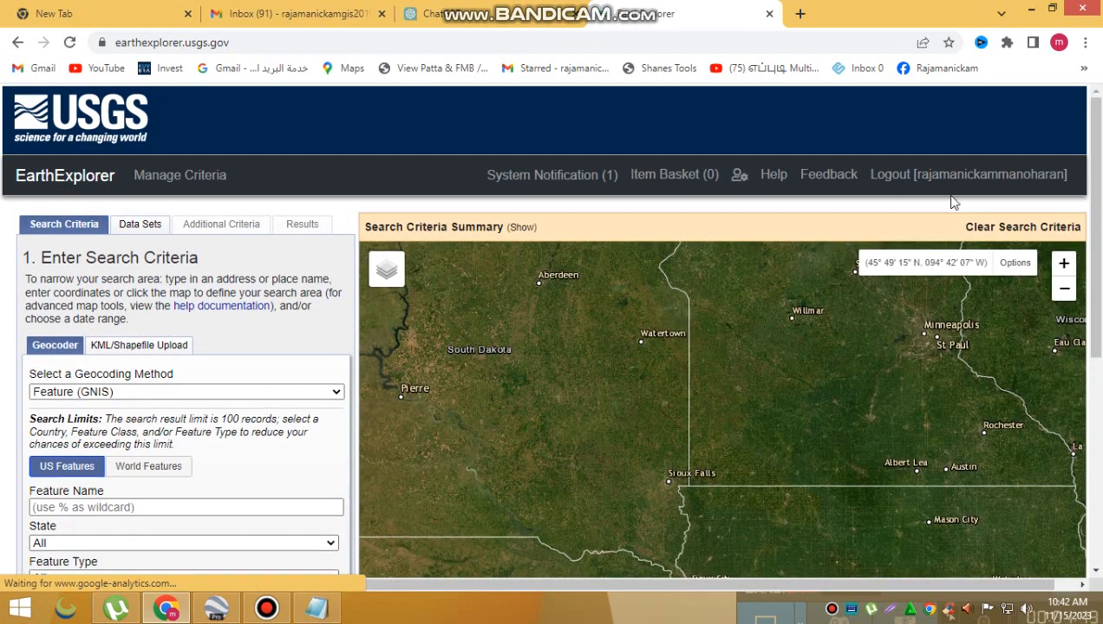
Check steps 3 and 4 in the Notepad notes, highlighting "Select Search criteria", and return to EarthExplorer
scroll(1058, 186, "down", 1)
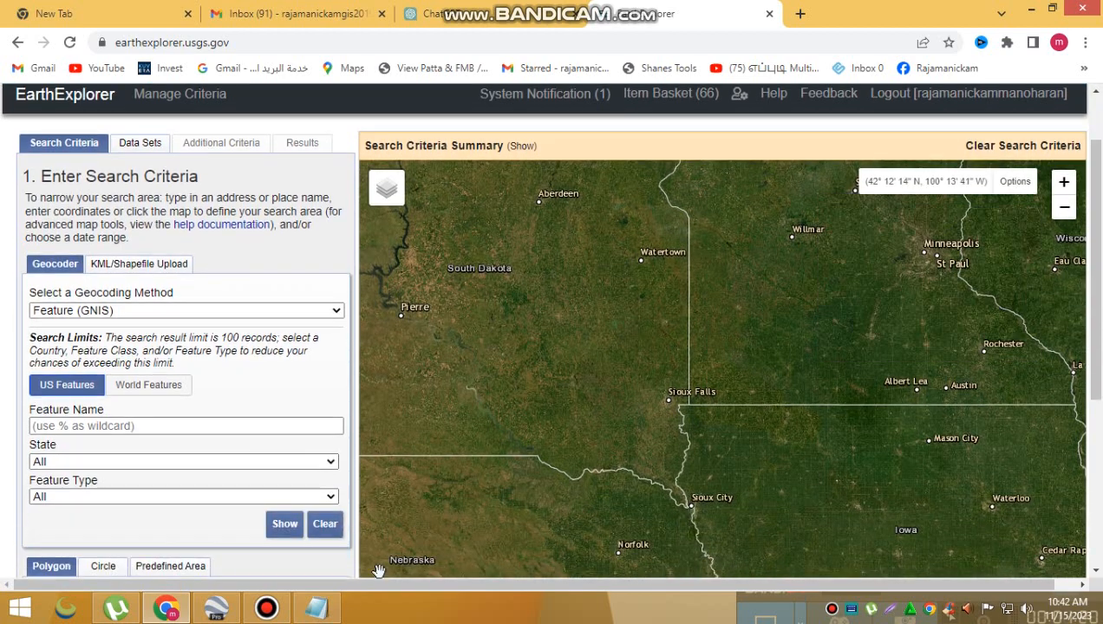
left_click(303, 611)
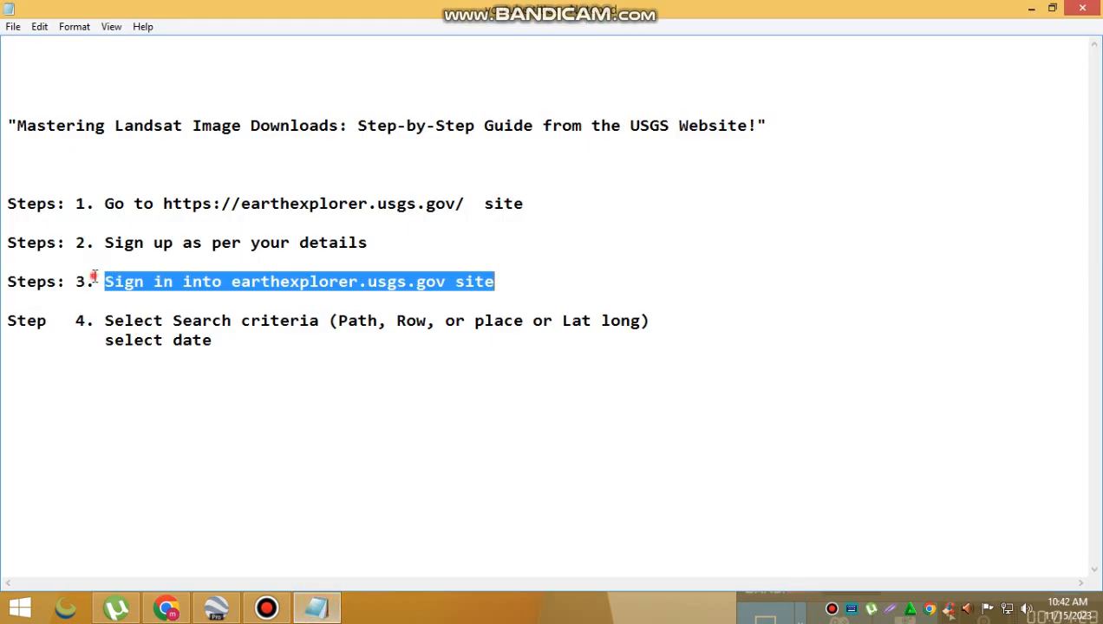
left_click_drag(93, 281, 494, 283)
left_click_drag(113, 322, 322, 322)
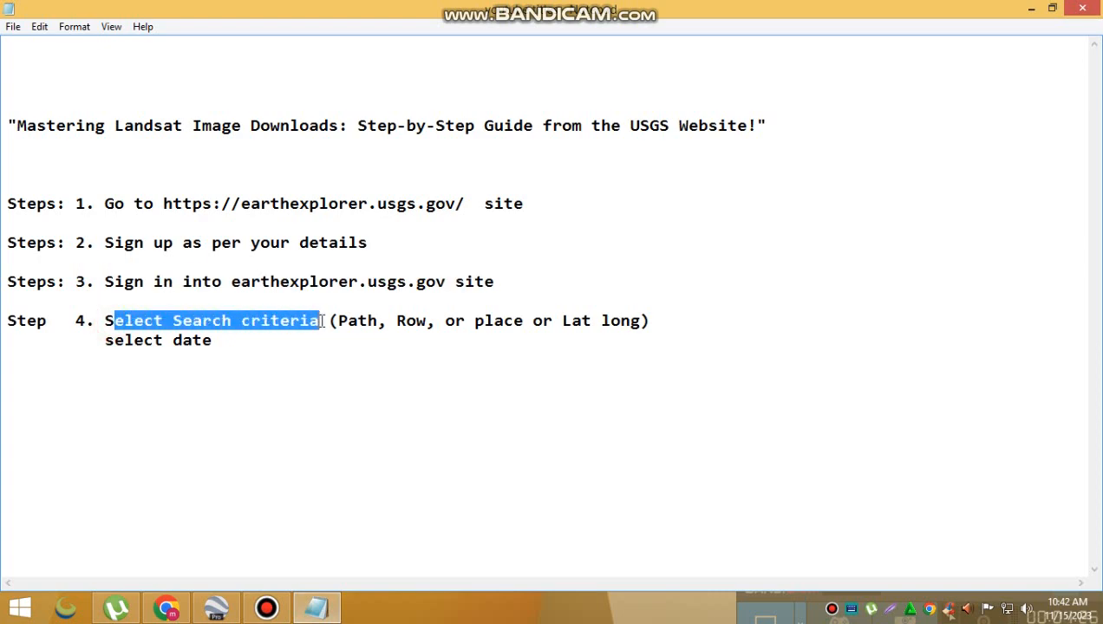
left_click(1031, 8)
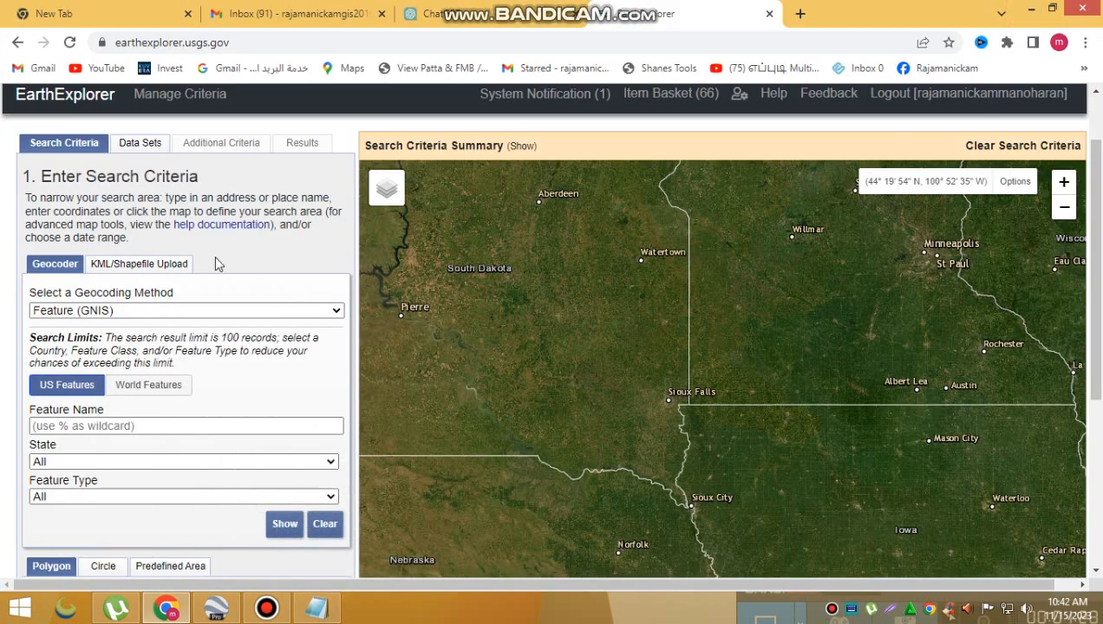
Select the Landsat 8-9 OLI/TIRS C2 L2 data set under Landsat Collection 2 Level-2
left_click(130, 144)
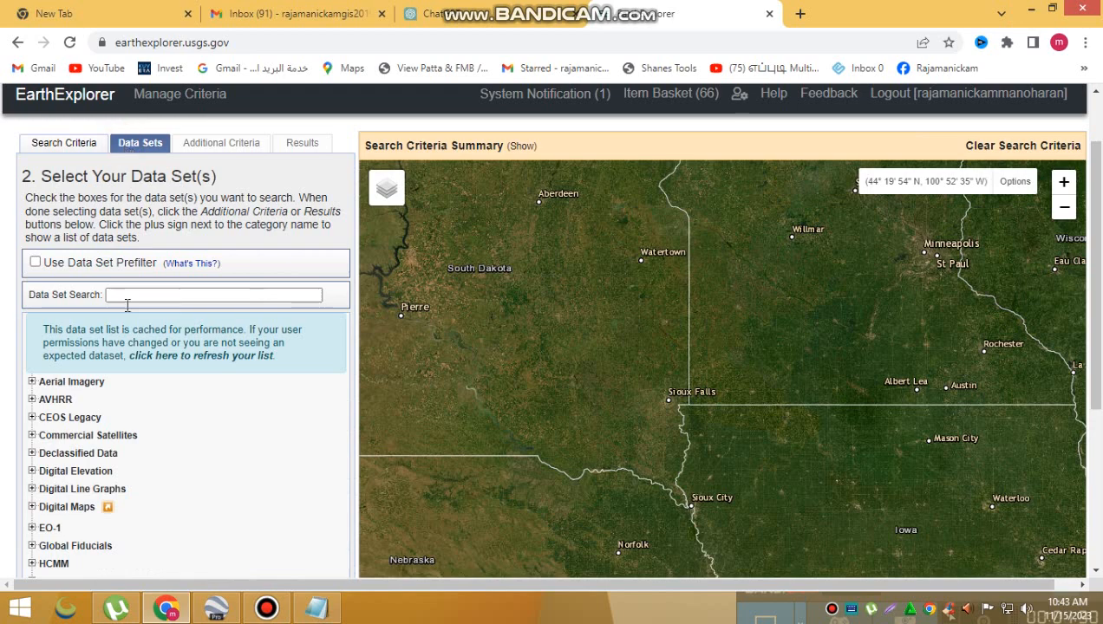
scroll(119, 360, "down", 2)
scroll(116, 363, "down", 1)
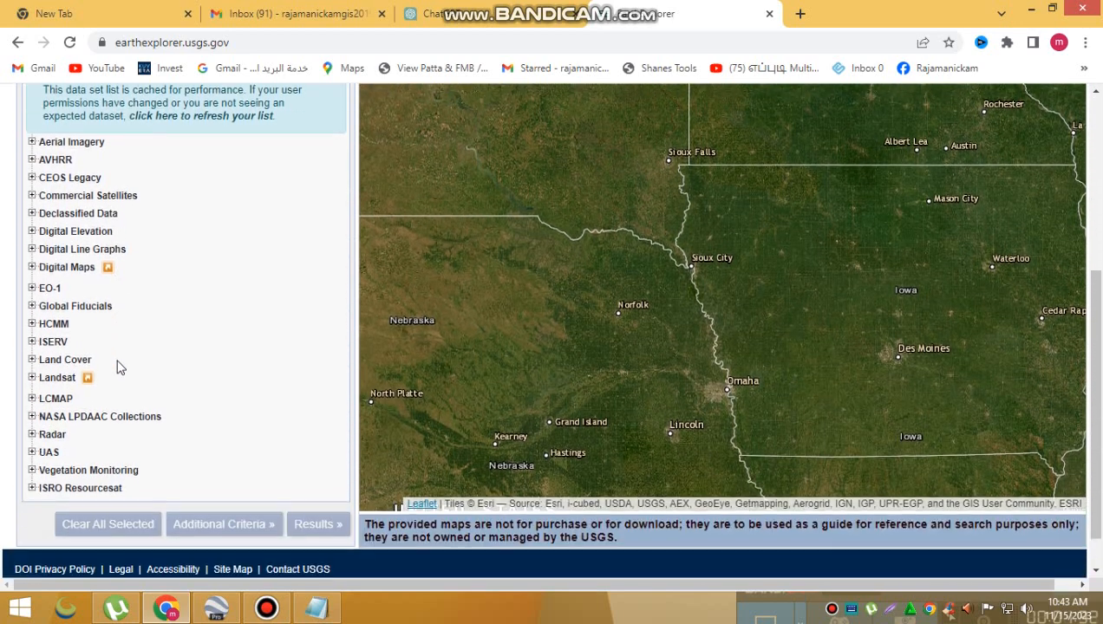
scroll(118, 366, "up", 1)
scroll(119, 367, "up", 1)
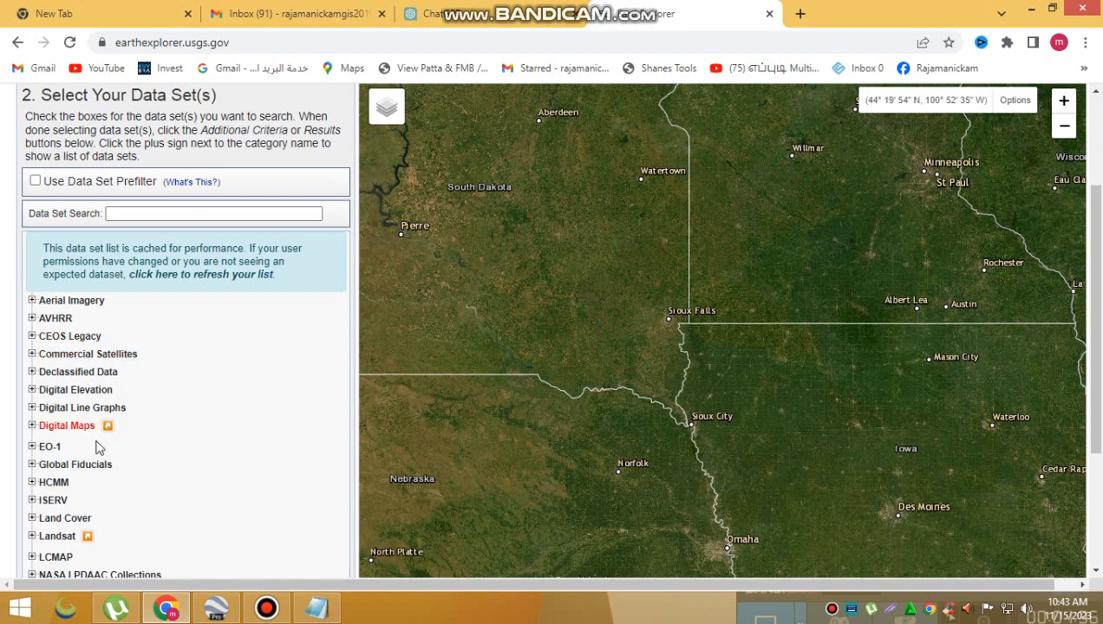
left_click(33, 537)
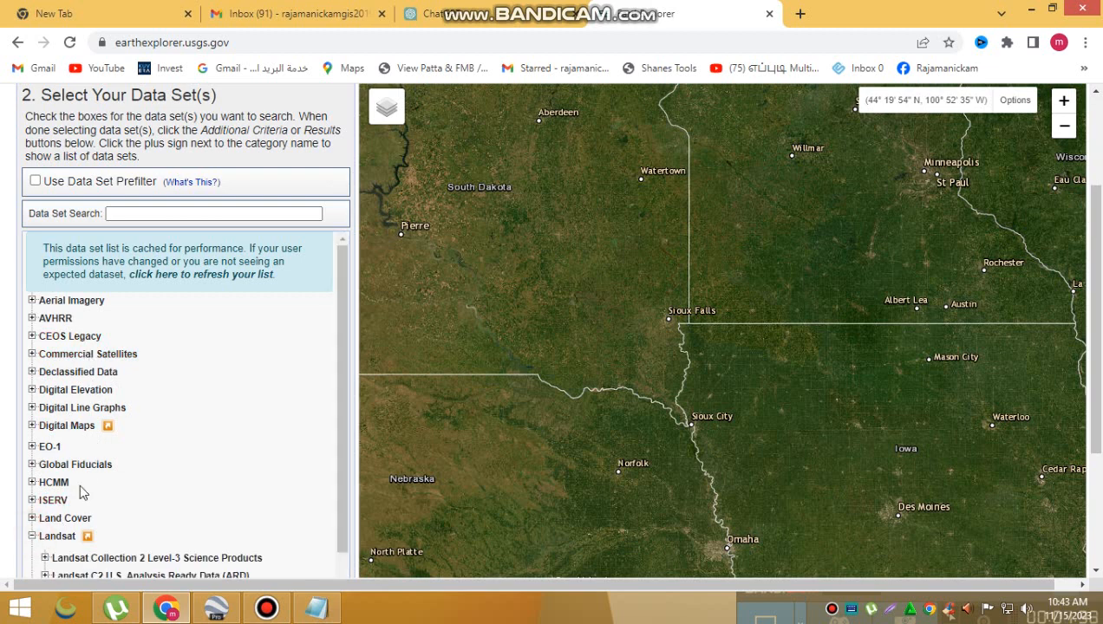
scroll(79, 482, "down", 3)
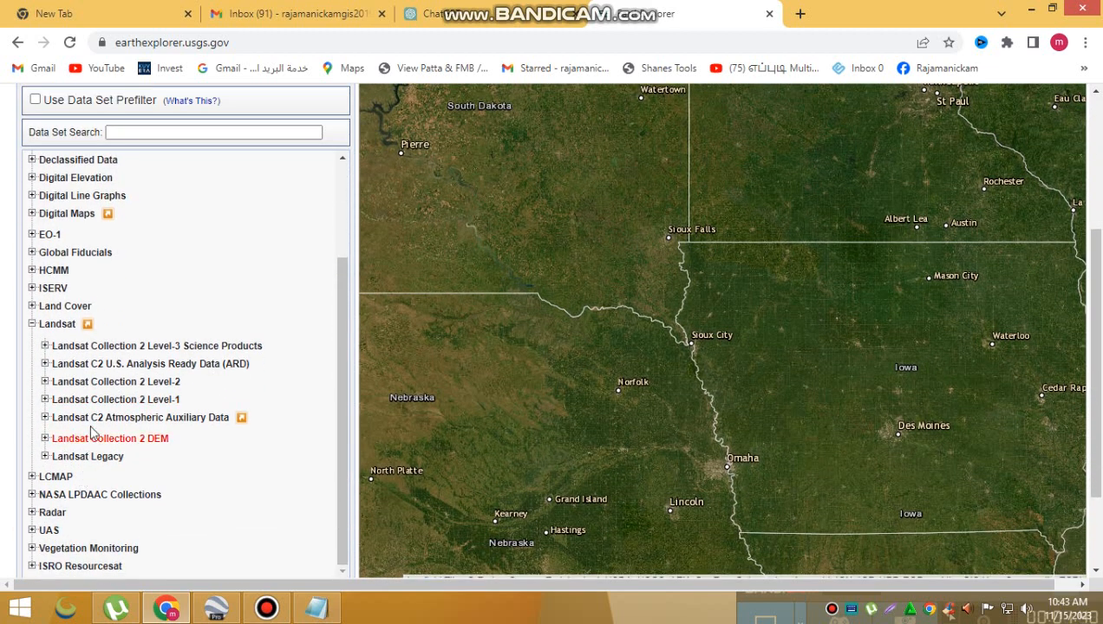
left_click(44, 381)
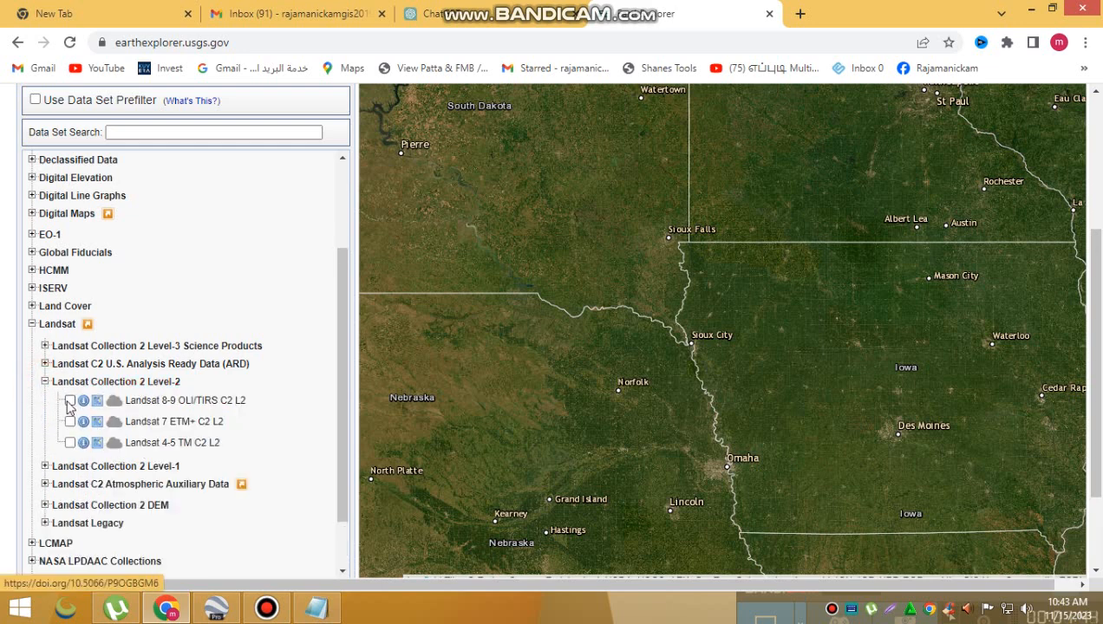
left_click(70, 400)
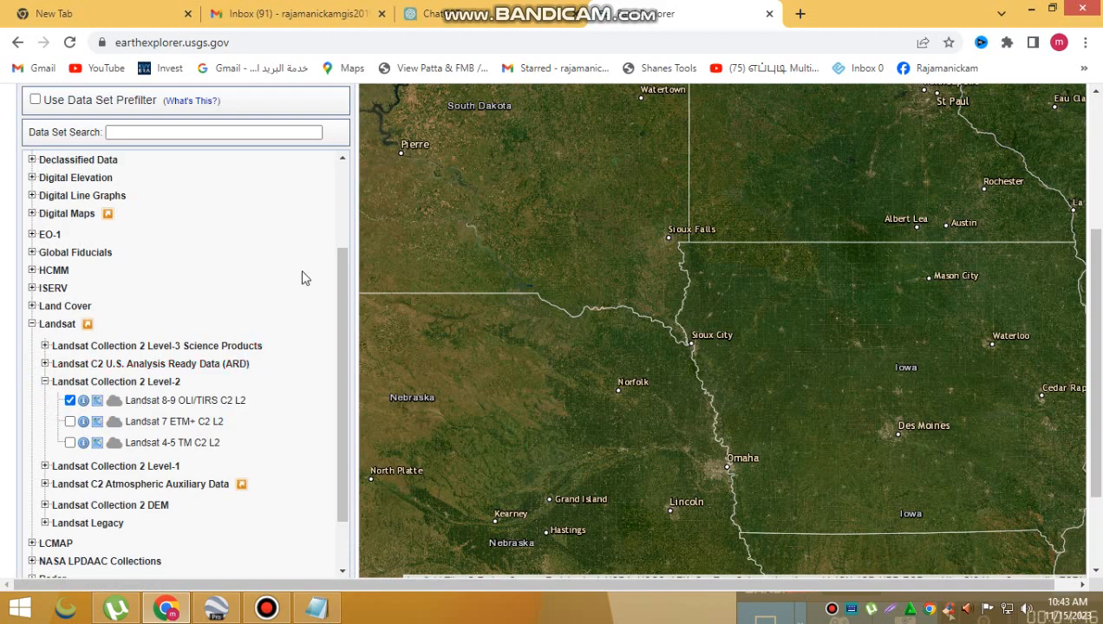
scroll(292, 346, "down", 1)
scroll(315, 297, "up", 3)
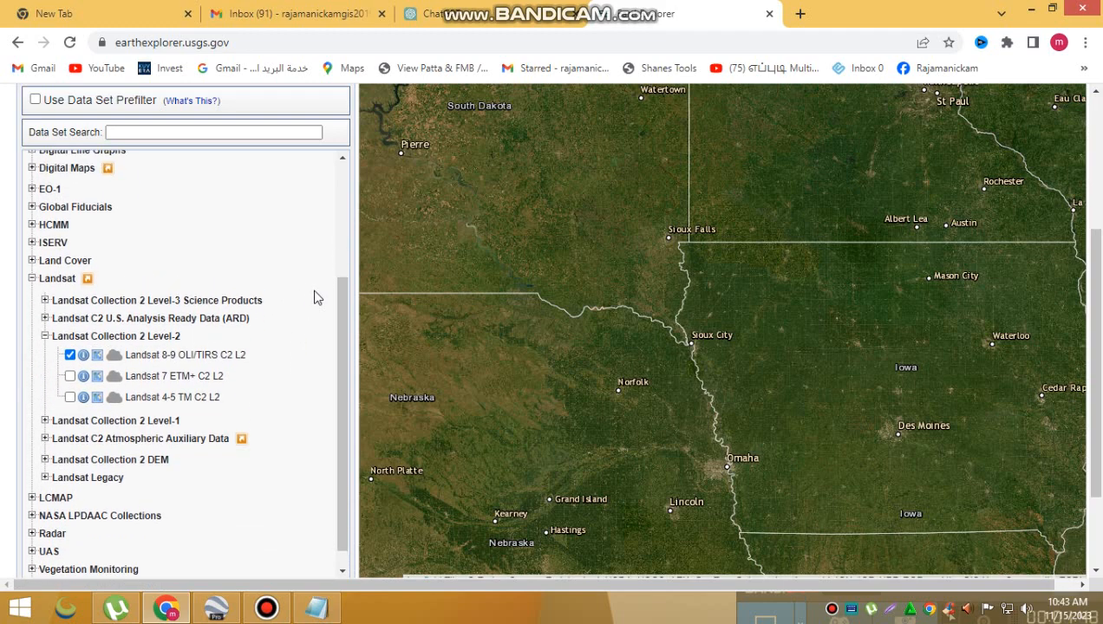
Open the search criteria and look over the geocoder, polygon and date range settings
scroll(140, 352, "up", 3)
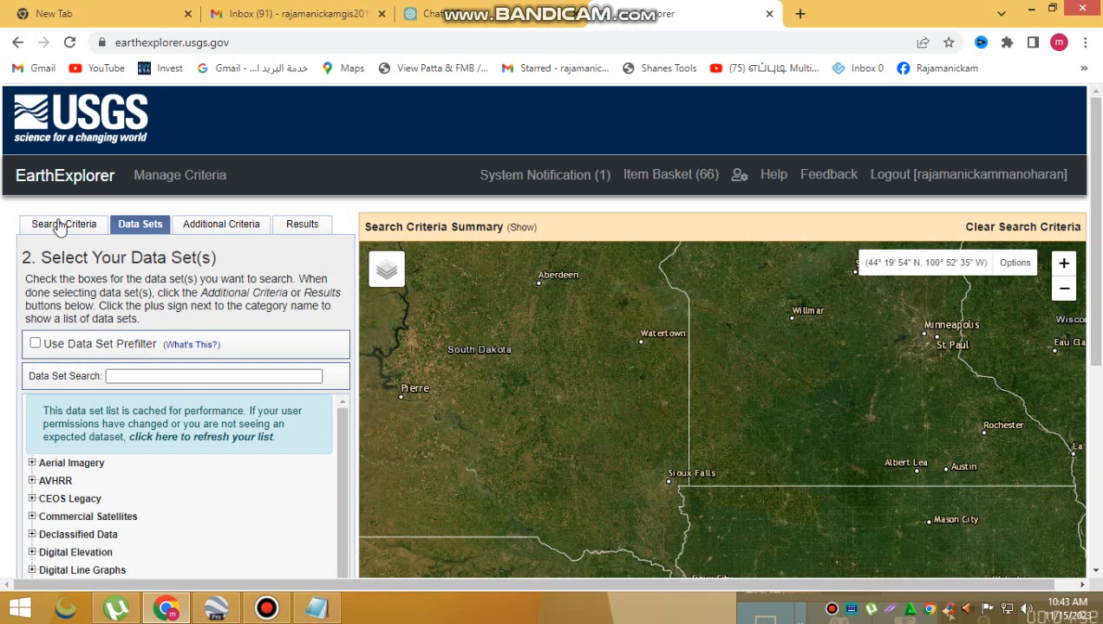
left_click(58, 226)
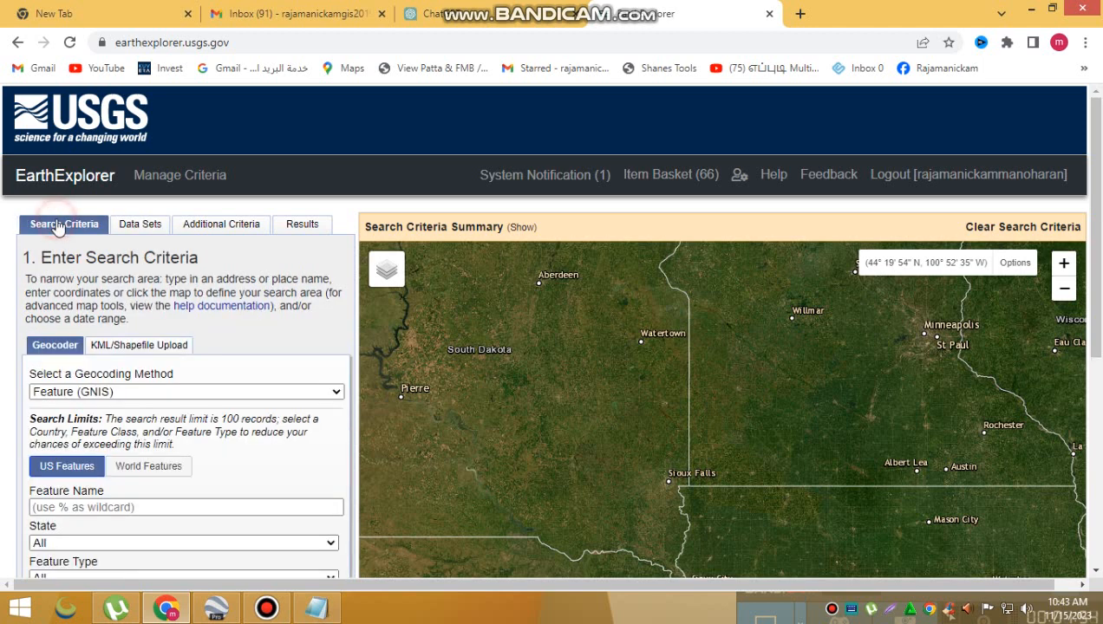
scroll(193, 446, "down", 1)
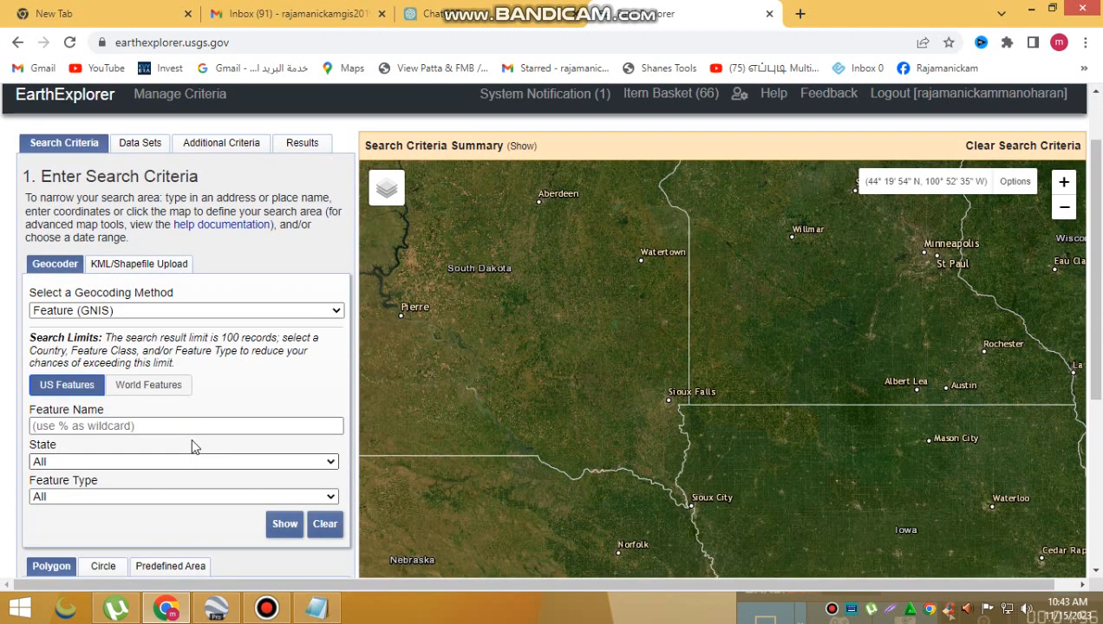
scroll(160, 388, "down", 1)
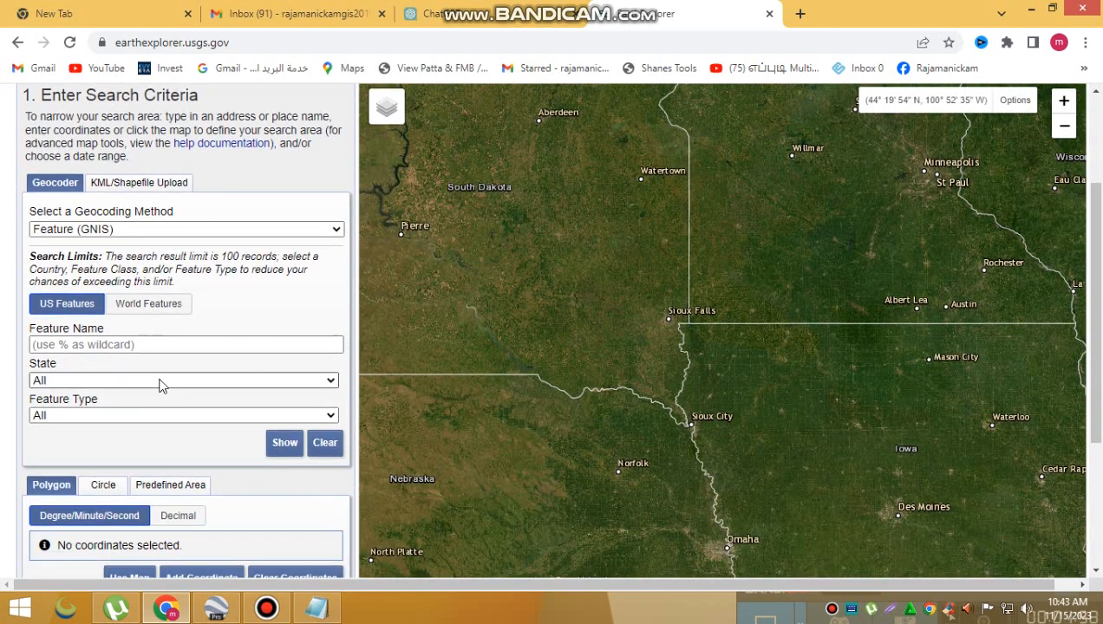
scroll(160, 386, "down", 2)
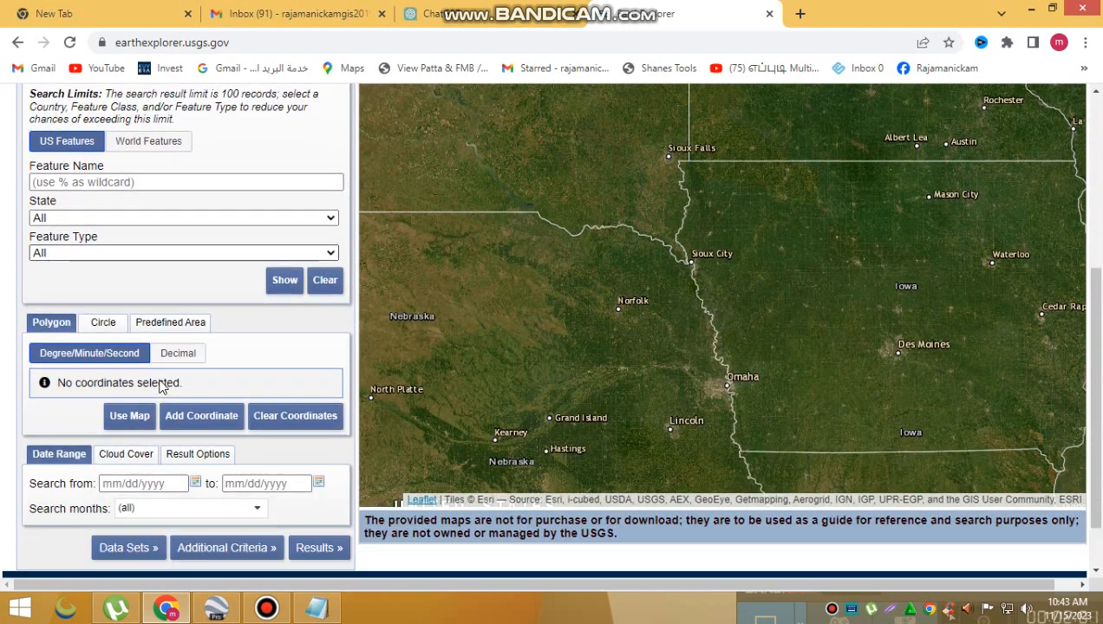
scroll(160, 386, "up", 2)
scroll(160, 388, "up", 1)
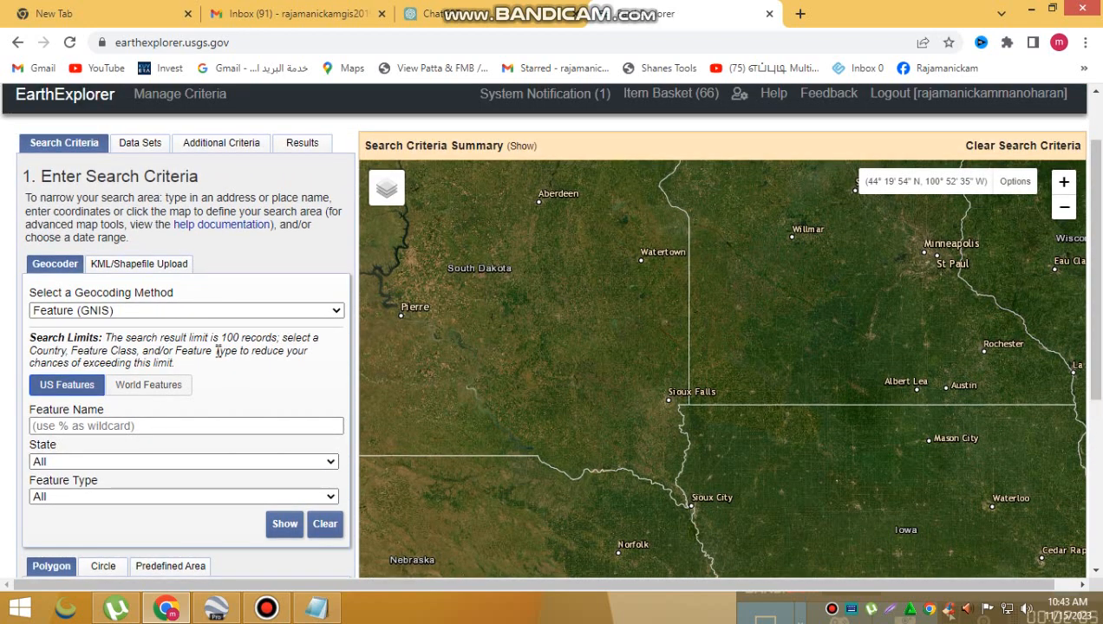
scroll(212, 390, "down", 2)
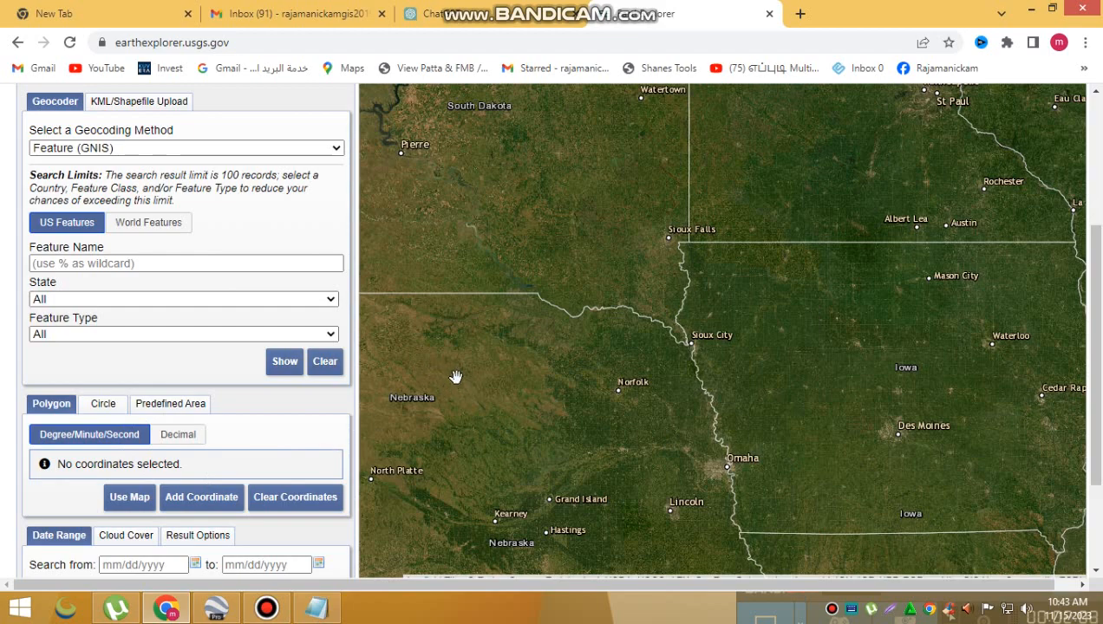
scroll(456, 378, "down", 1)
Bring the Tindivanam area of southern India into the map view and use that map extent as the search polygon
left_click_drag(768, 367, 398, 322)
scroll(540, 370, "down", 1)
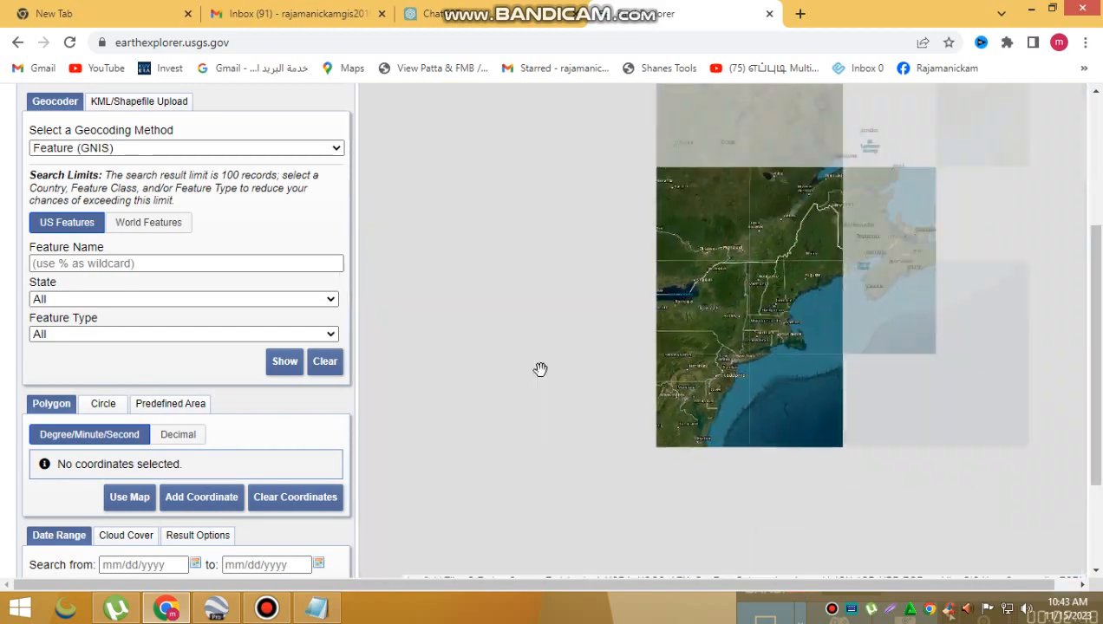
left_click_drag(863, 347, 406, 330)
left_click_drag(879, 406, 456, 149)
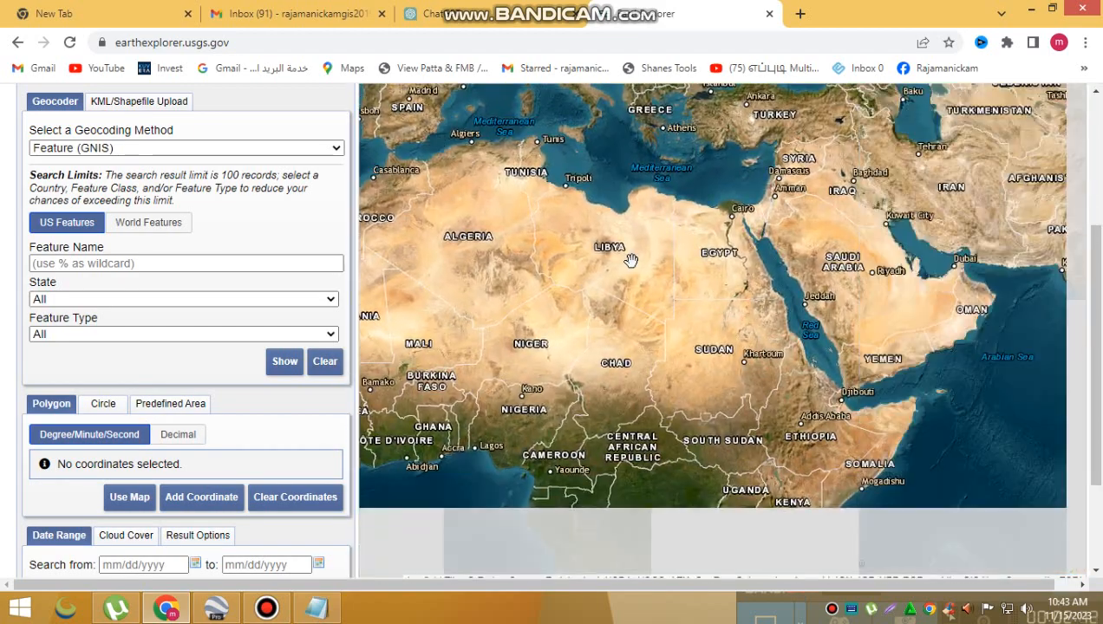
left_click_drag(931, 340, 557, 399)
scroll(764, 496, "up", 2)
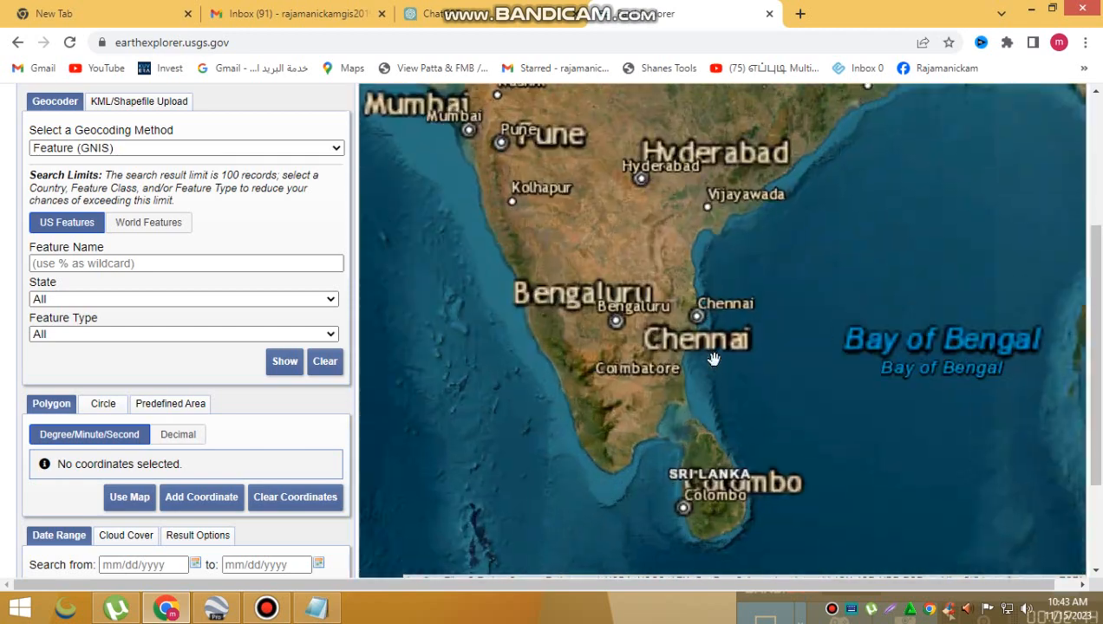
scroll(662, 353, "up", 4)
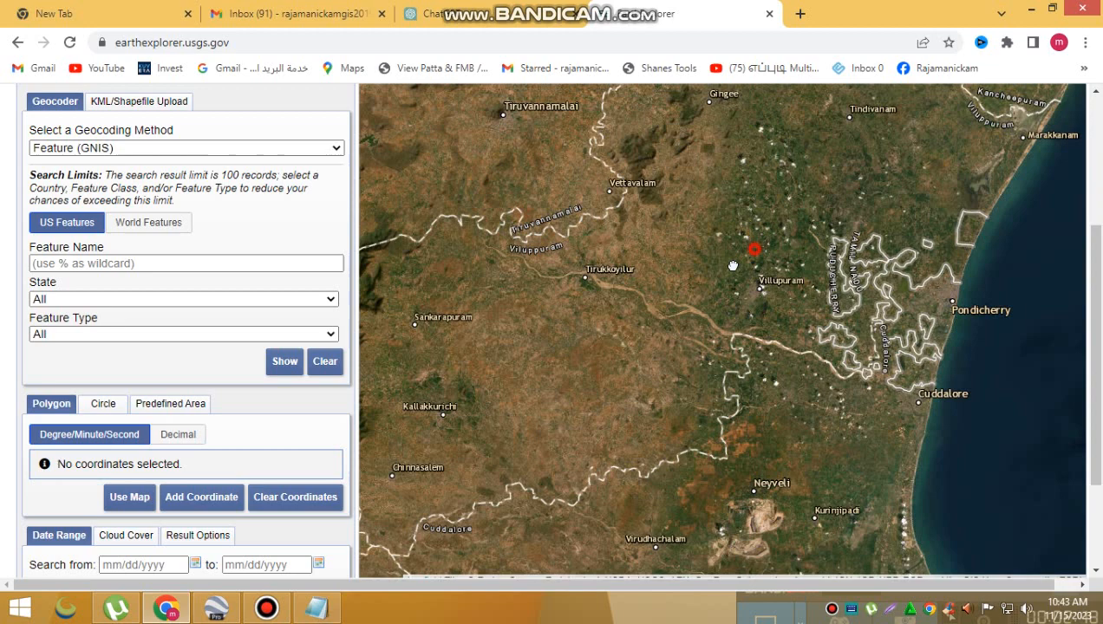
left_click_drag(733, 266, 525, 464)
scroll(634, 345, "up", 1)
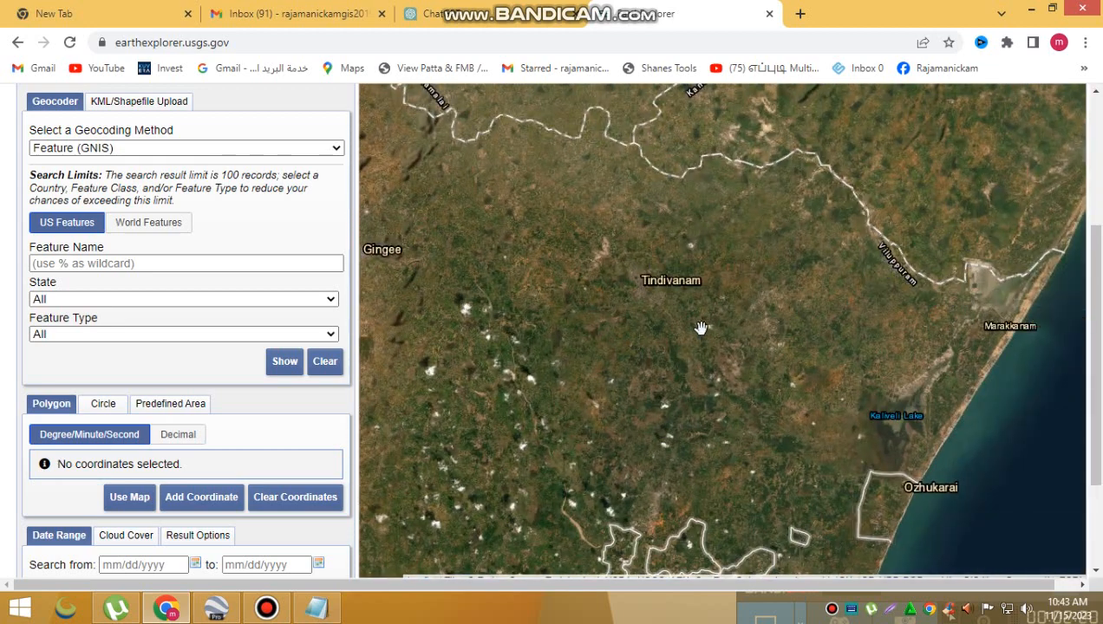
left_click_drag(685, 322, 741, 316)
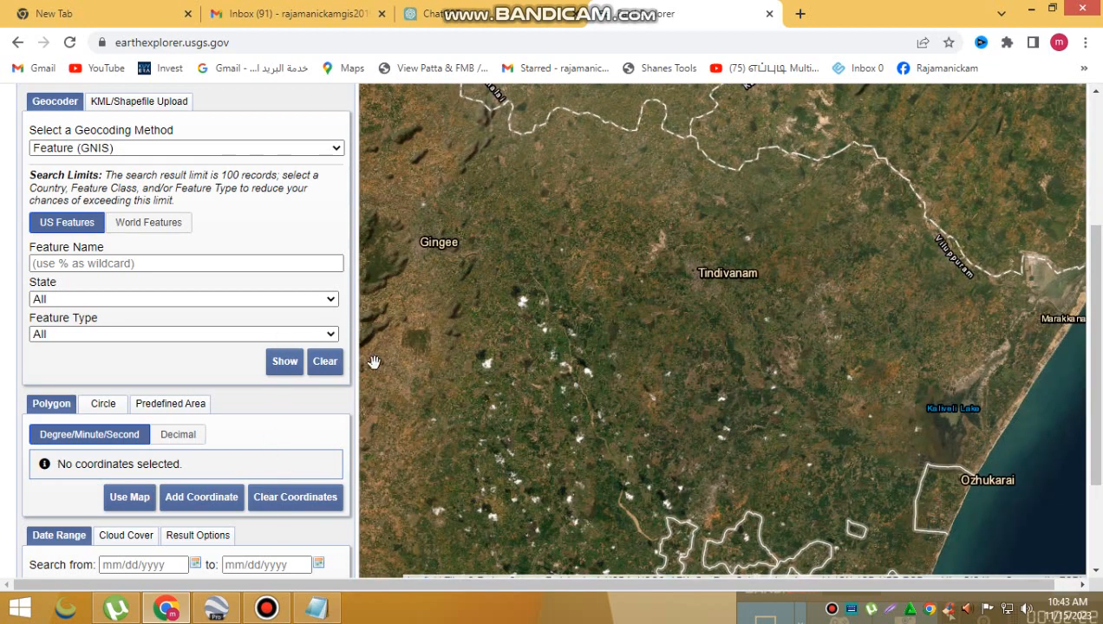
left_click(142, 497)
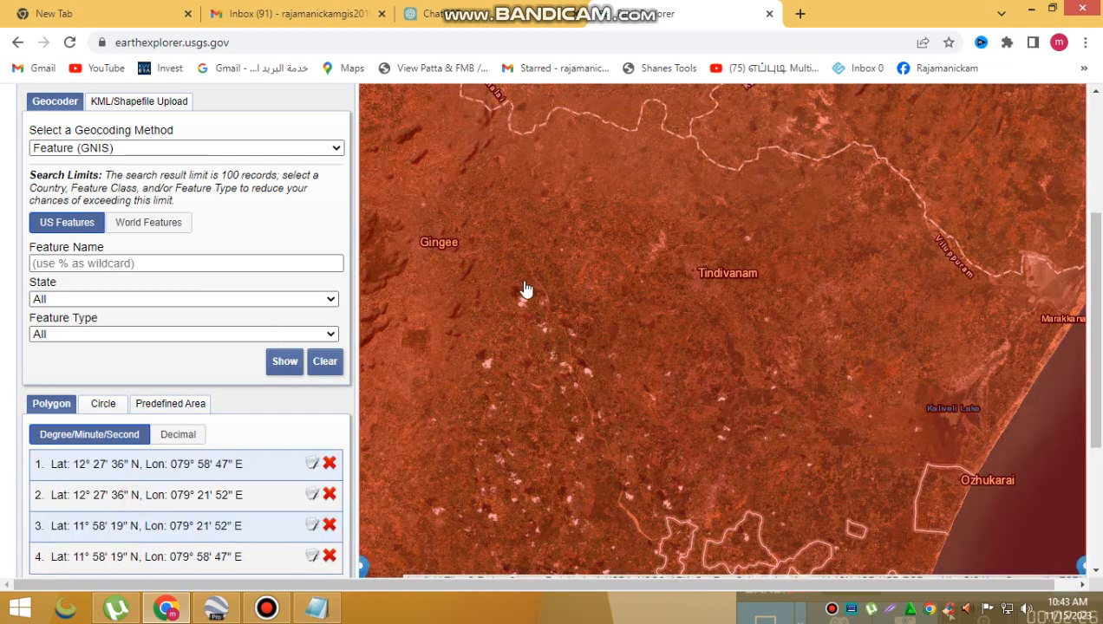
Reshape the search polygon so its corners lie near Chengalpattu, Arani, Vettavalam and the coast north of Marakkanam
scroll(524, 298, "down", 1)
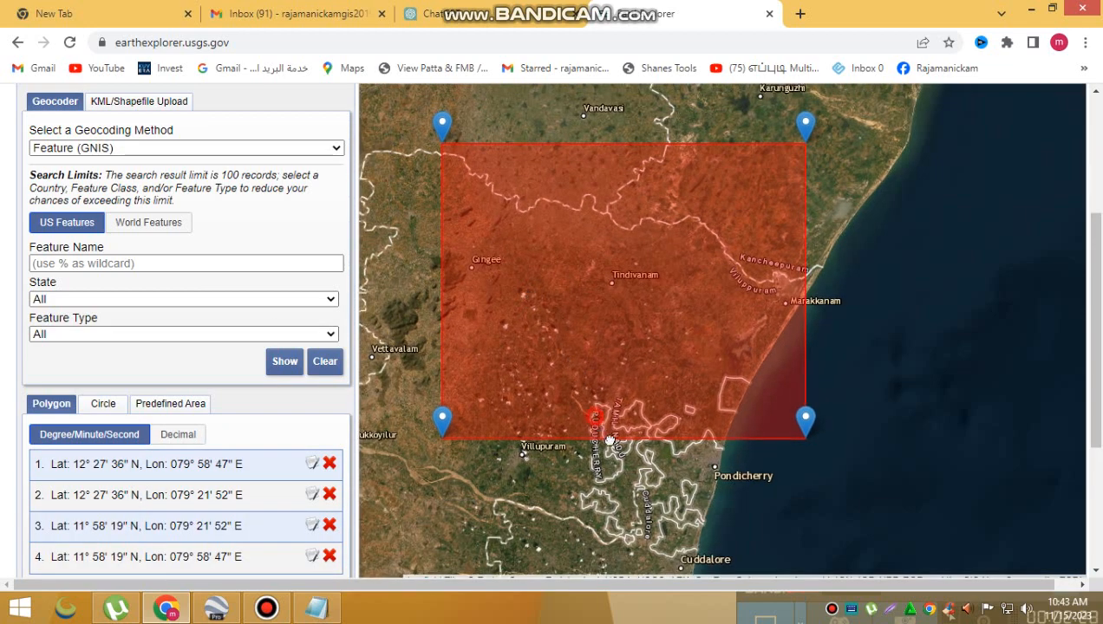
left_click_drag(599, 418, 655, 479)
scroll(668, 397, "down", 1)
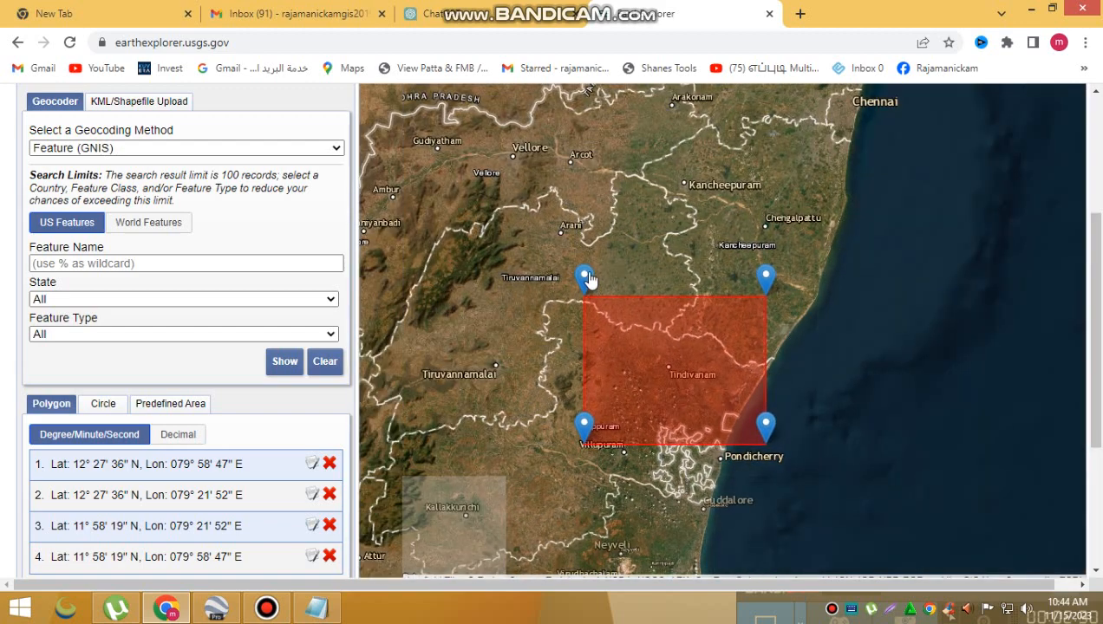
left_click_drag(581, 258, 581, 223)
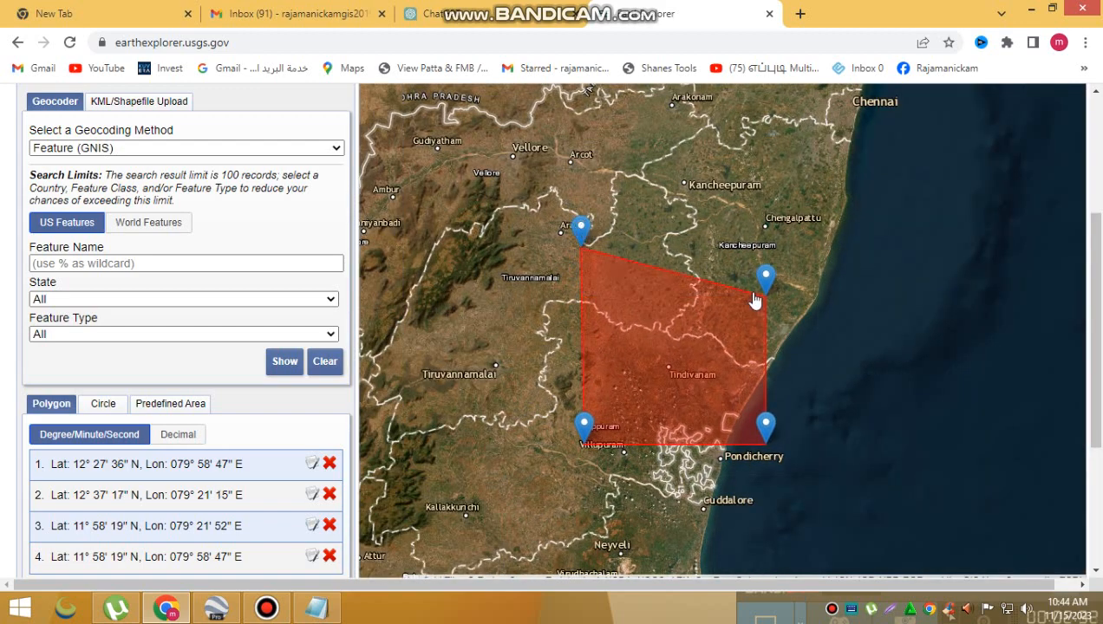
left_click_drag(762, 289, 783, 215)
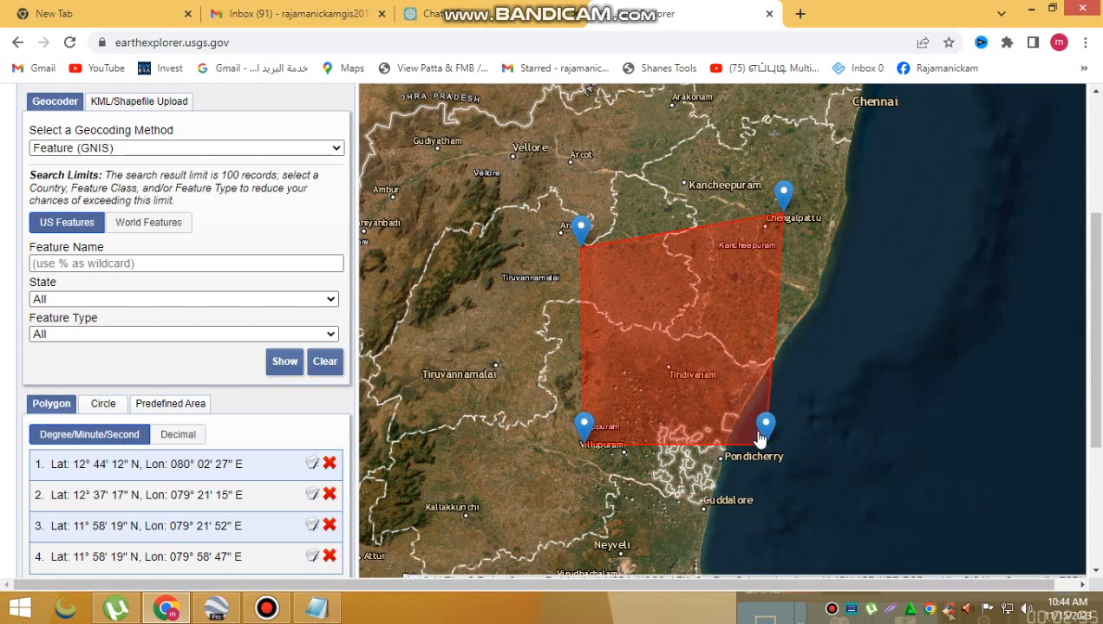
left_click_drag(760, 441, 739, 401)
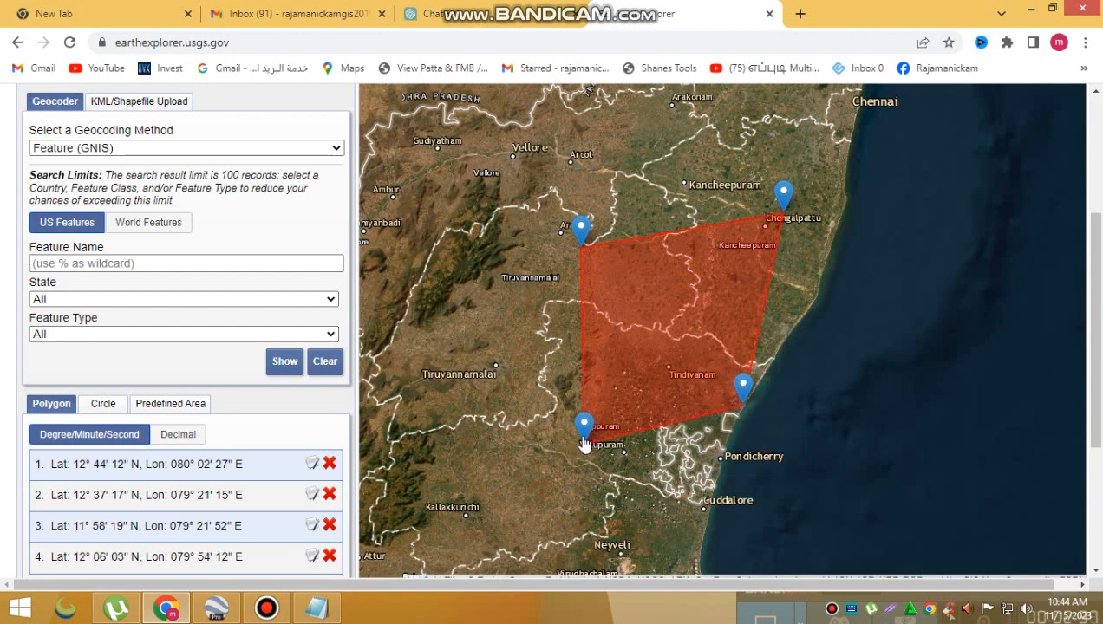
left_click_drag(573, 413, 559, 398)
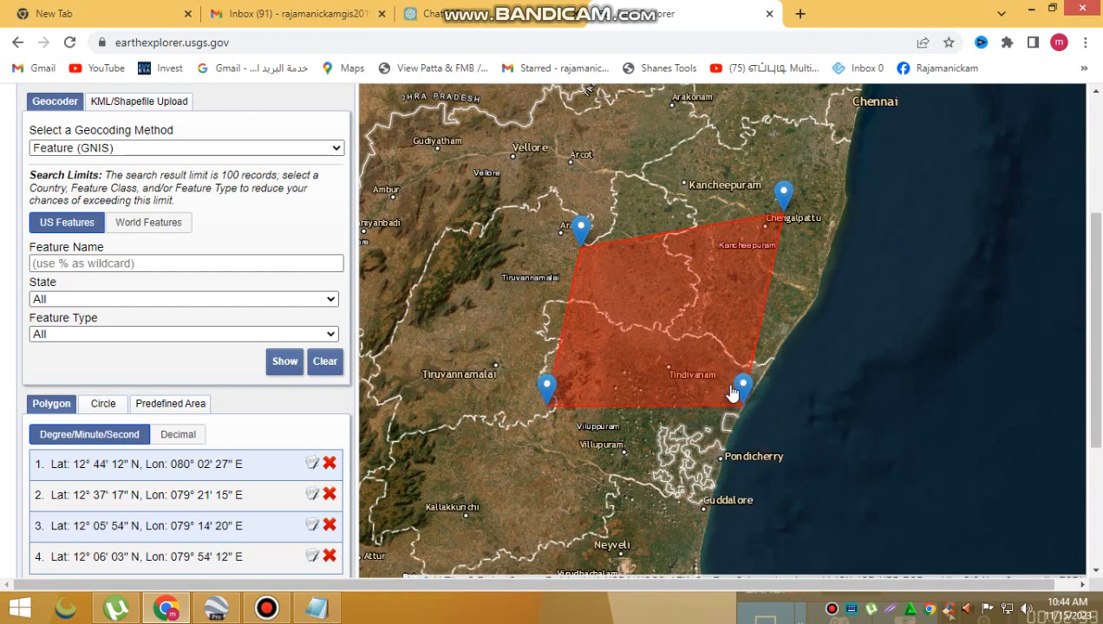
mouse_move(742, 385)
left_mouse_down()
mouse_move(788, 310)
mouse_move(782, 328)
left_mouse_up()
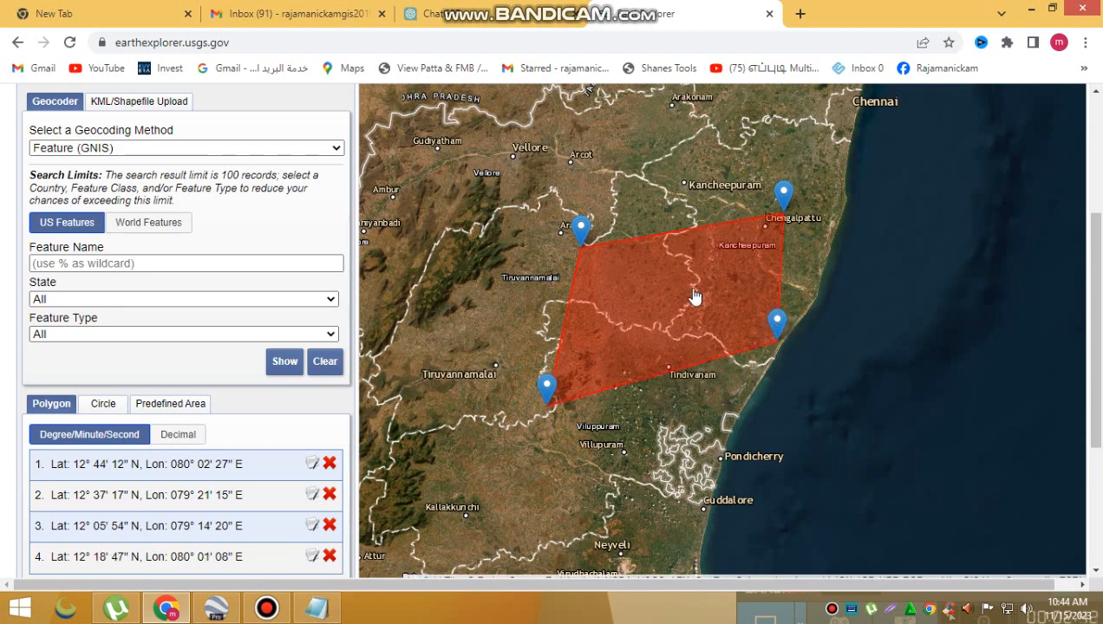
scroll(694, 297, "up", 1)
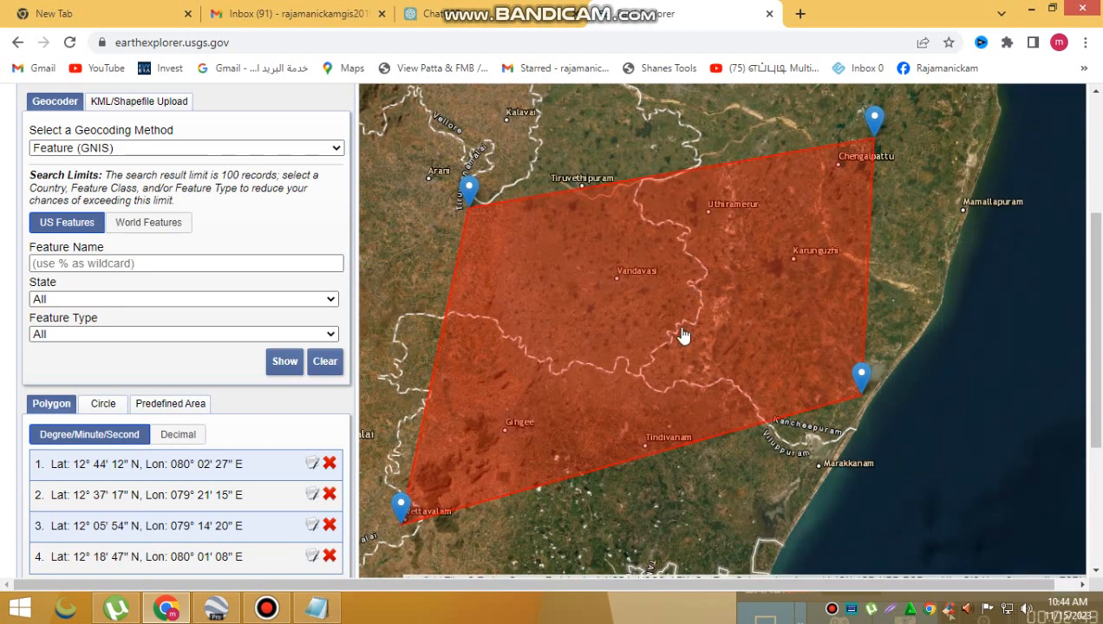
Check step 4 in the Notepad notes, highlighting "Select Search criteria", and return to EarthExplorer in the browser
left_click(317, 609)
left_click(192, 320)
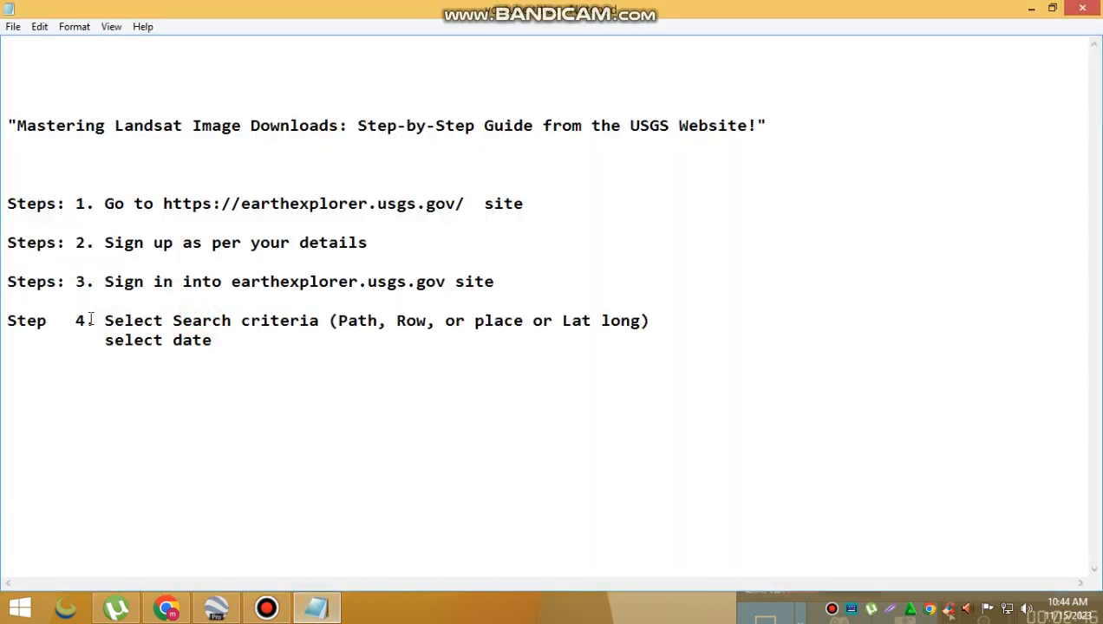
left_click_drag(93, 321, 319, 321)
left_click(1031, 9)
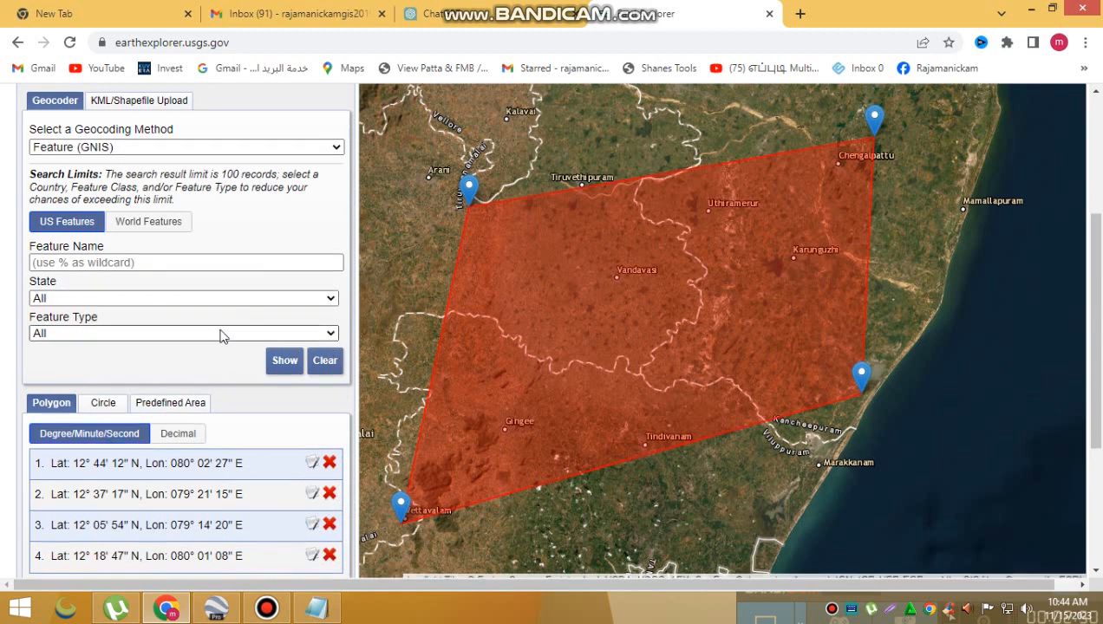
Set the start date of the search range to 01/03/2023
scroll(223, 339, "down", 2)
scroll(136, 490, "down", 1)
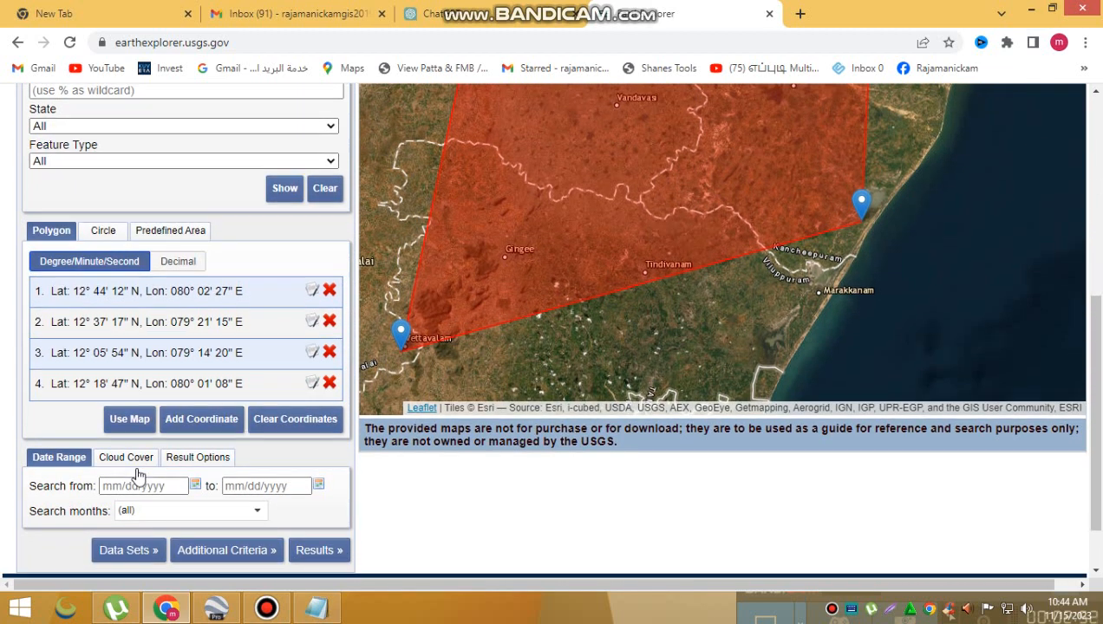
left_click(113, 416)
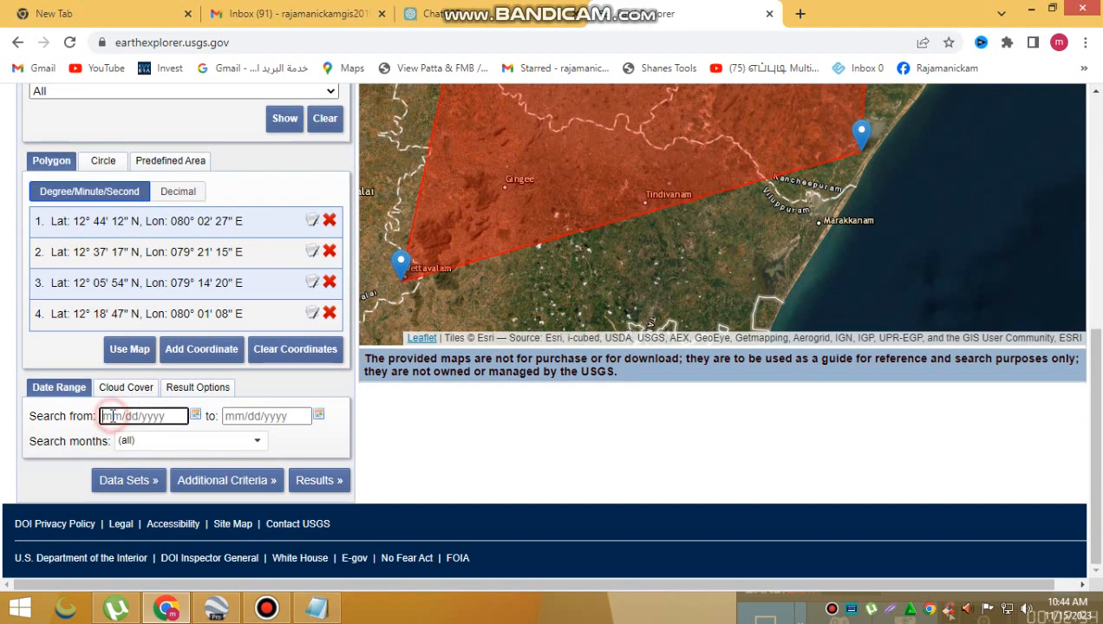
left_click(196, 417)
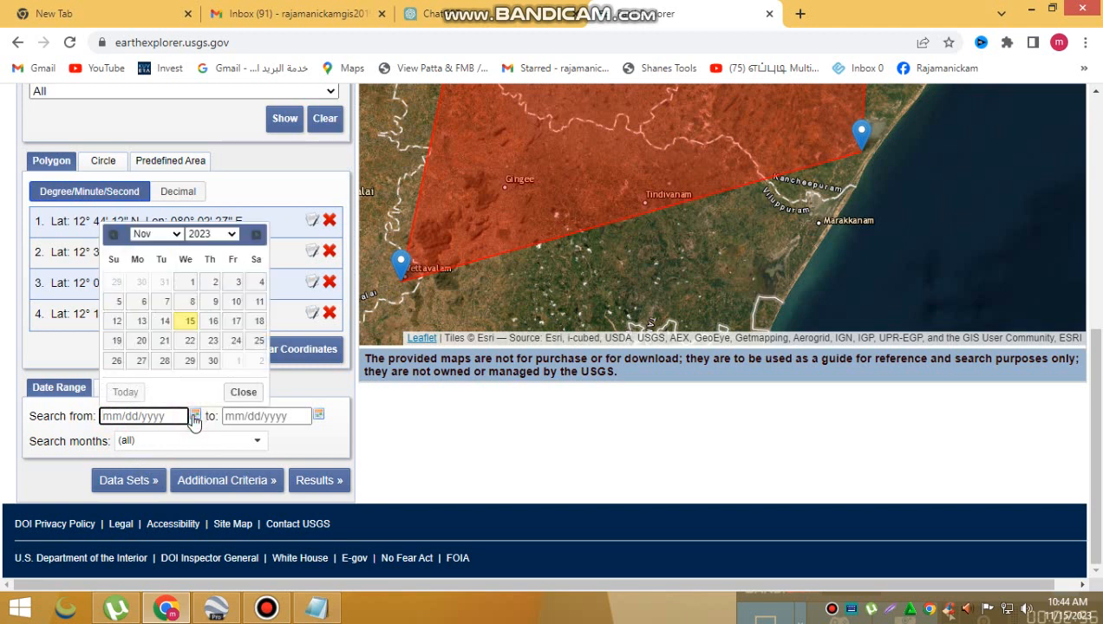
left_click(182, 240)
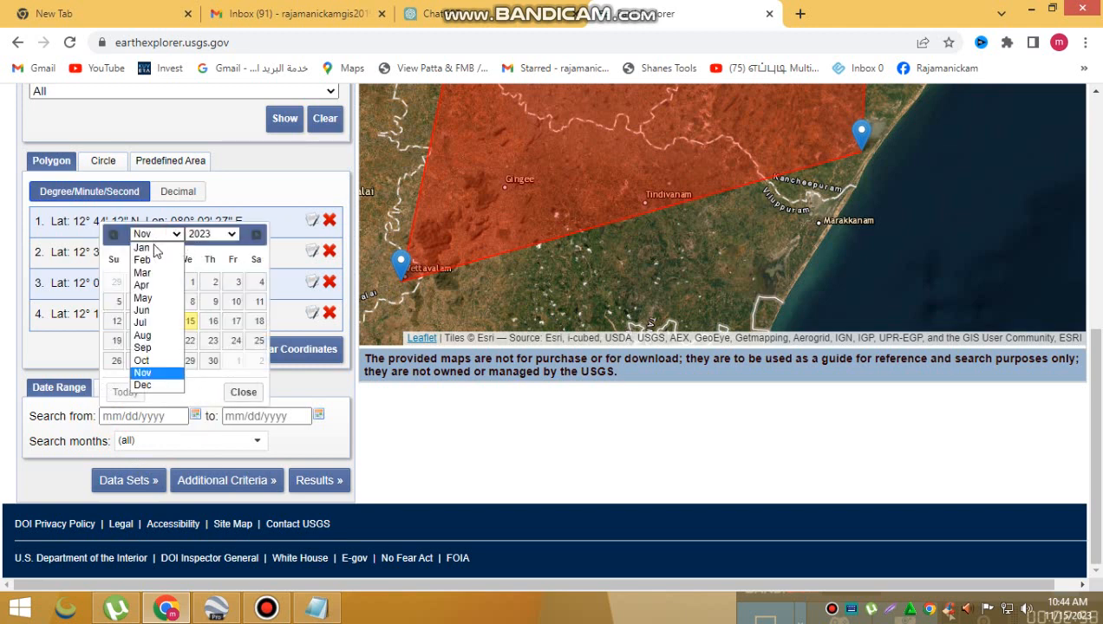
left_click(150, 246)
left_click(167, 282)
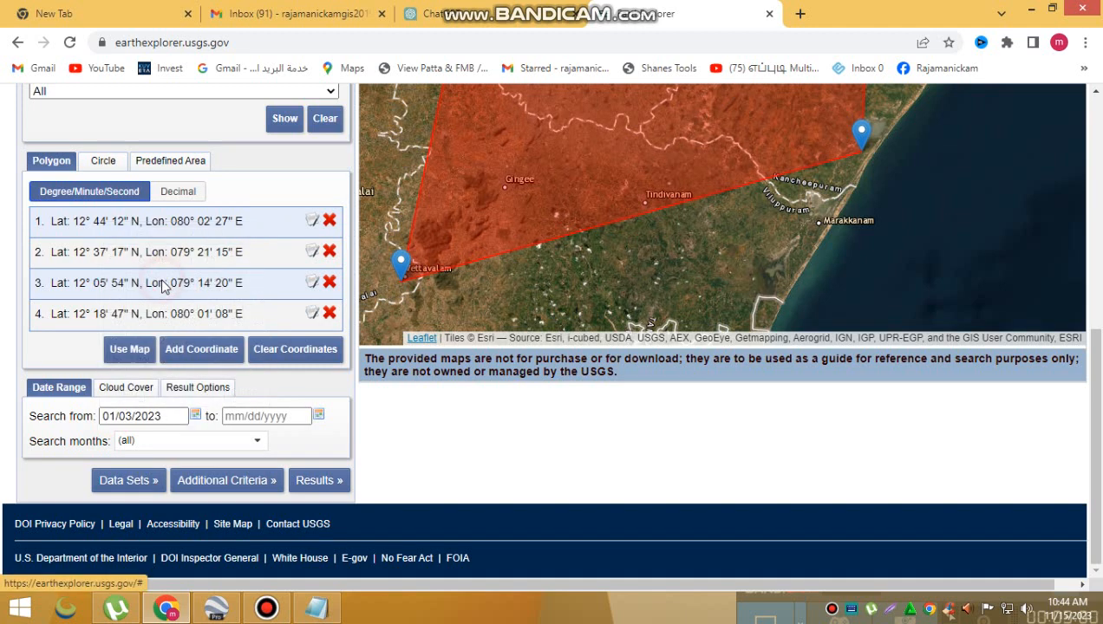
Set the end date of the search range to 10/09/2023 and dismiss the Smadav blocking alert
left_click(292, 417)
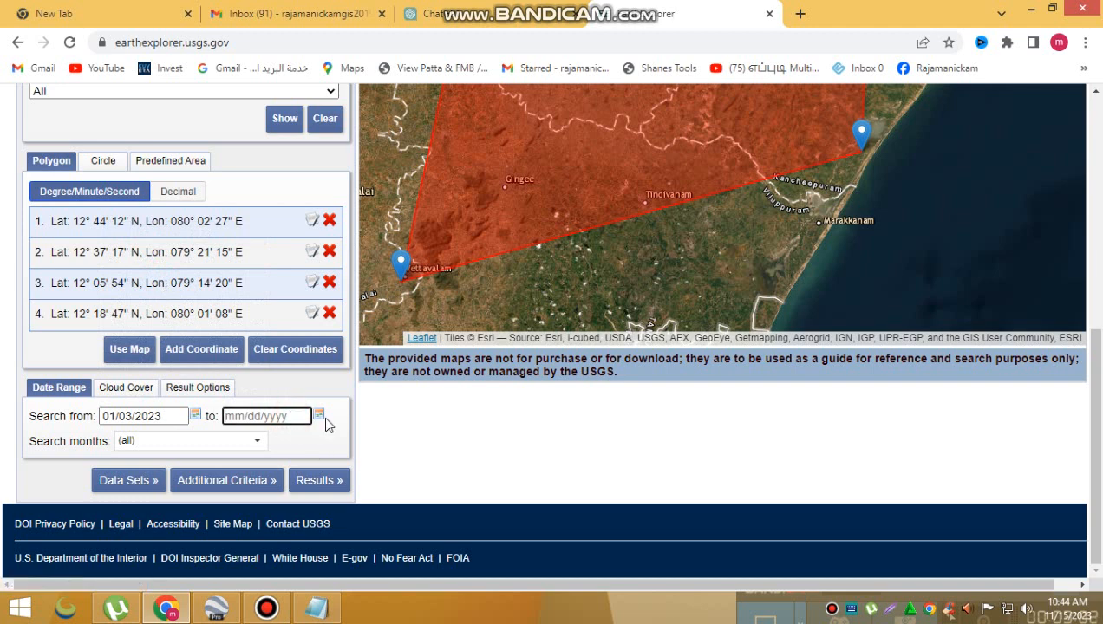
left_click(319, 416)
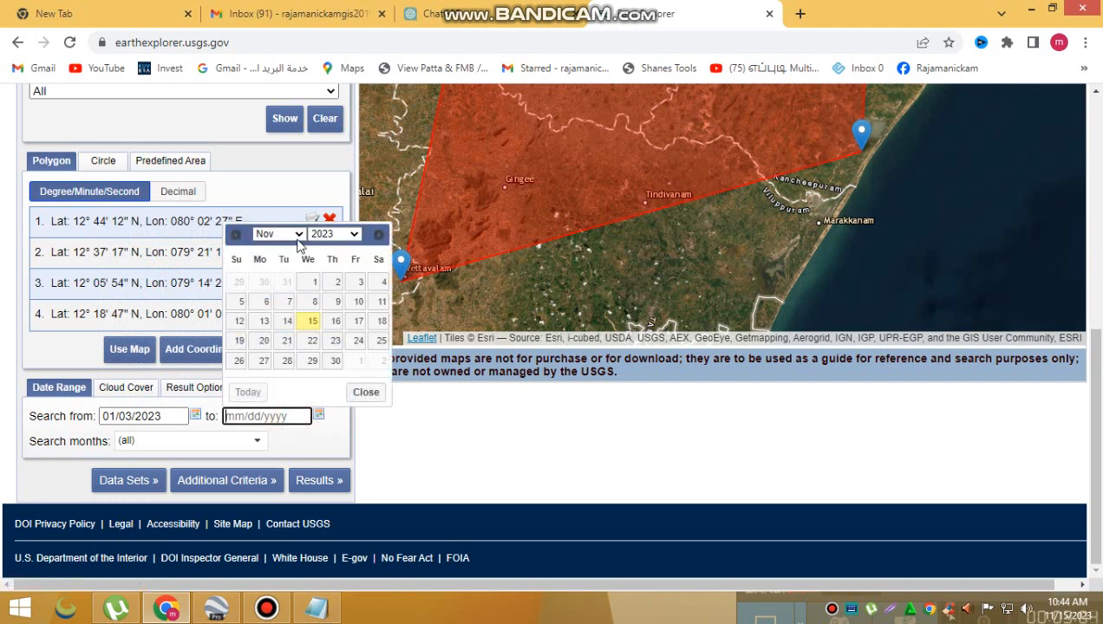
left_click(296, 235)
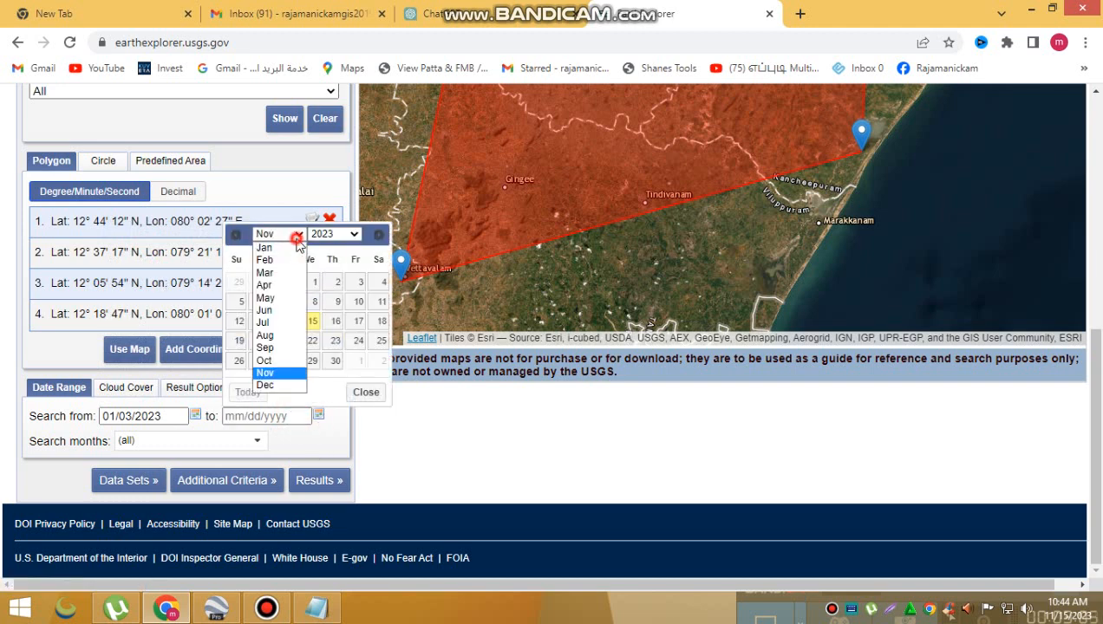
left_click(269, 360)
left_click(264, 301)
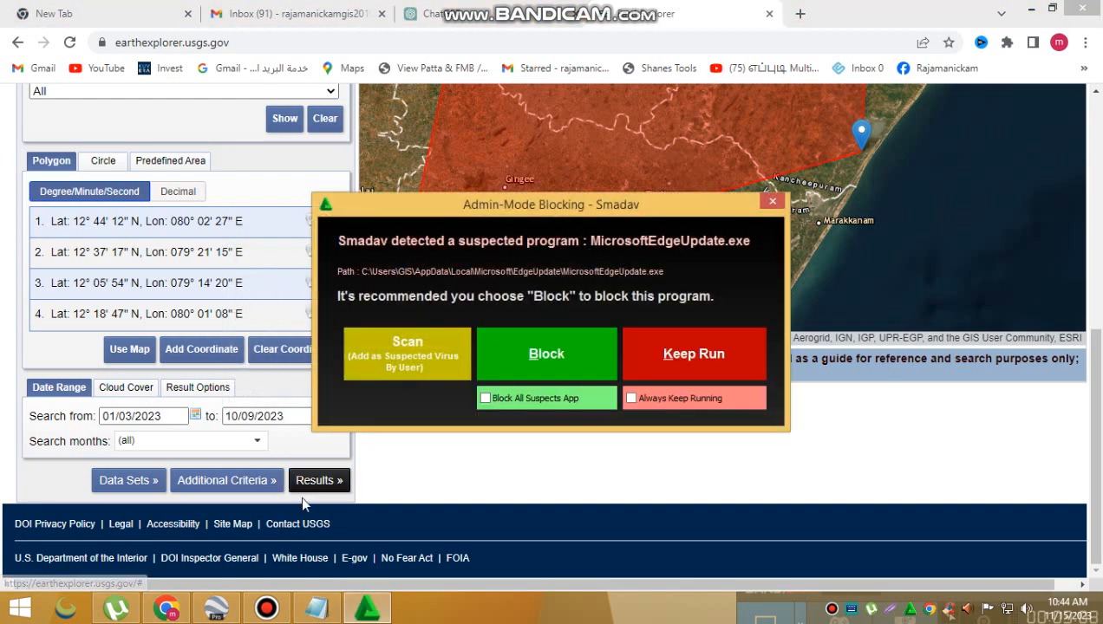
left_click(773, 201)
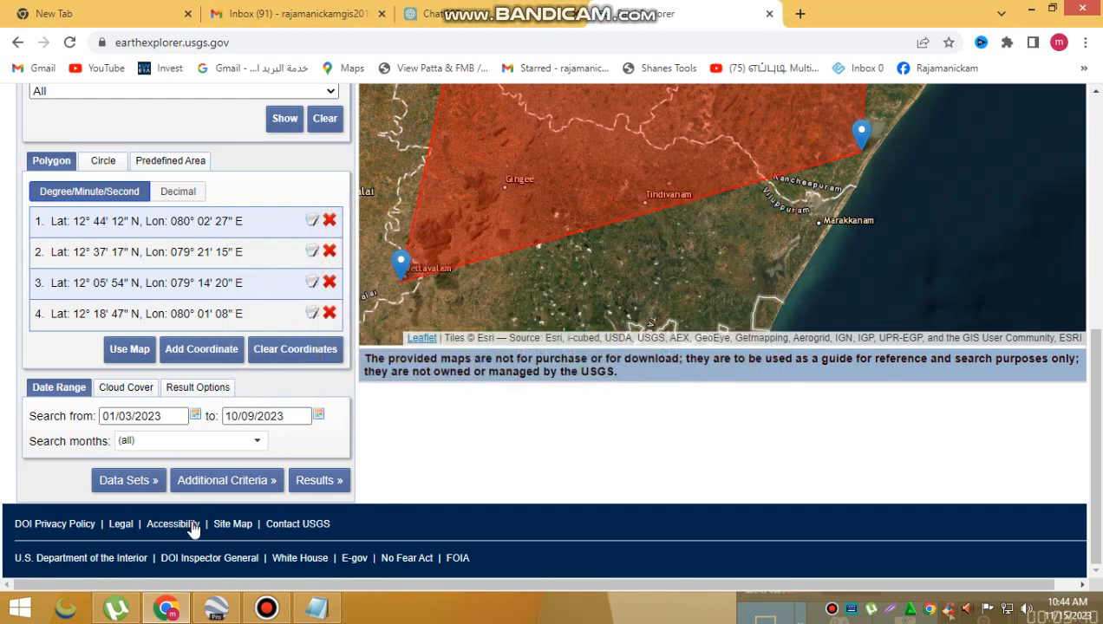
Set the cloud cover criteria so that scenes with unknown cloud cover values are excluded
left_click(124, 390)
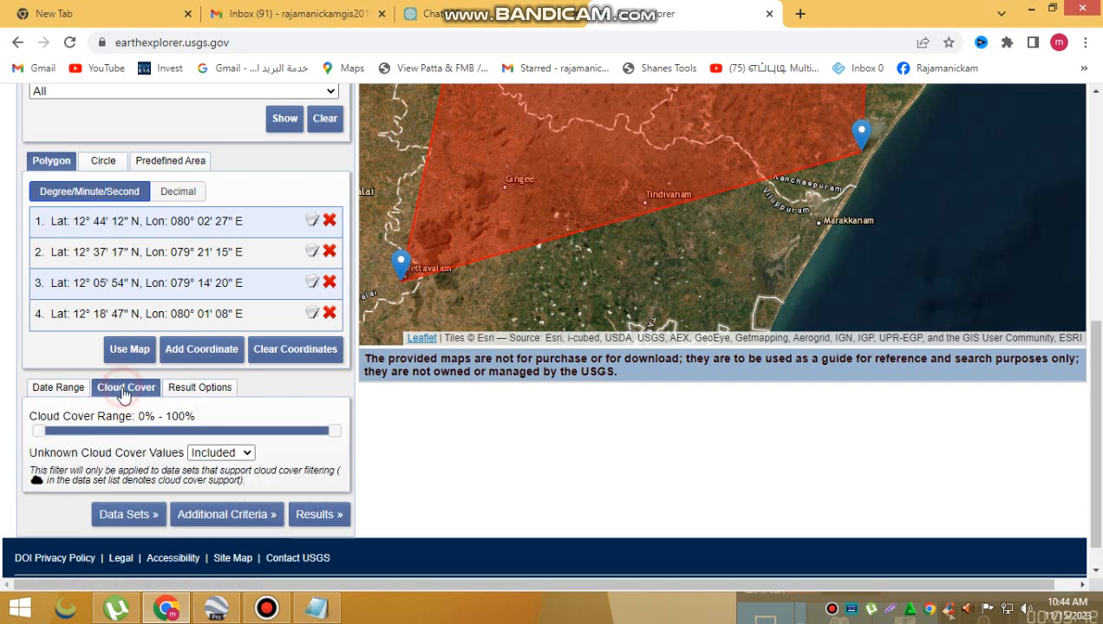
scroll(149, 436, "down", 1)
left_click(227, 420)
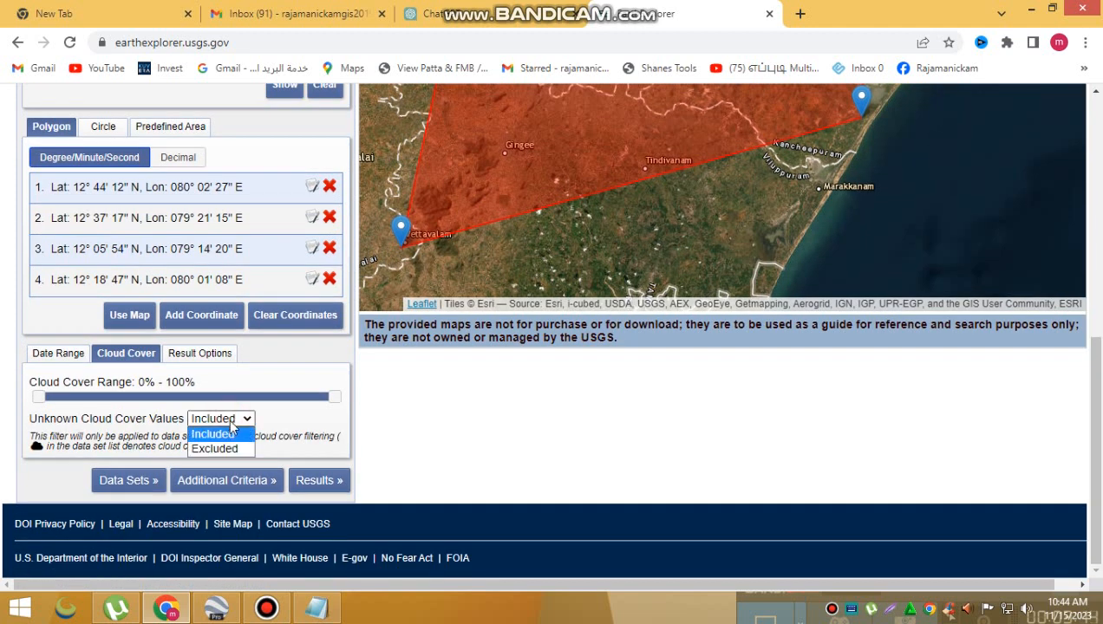
left_click(225, 449)
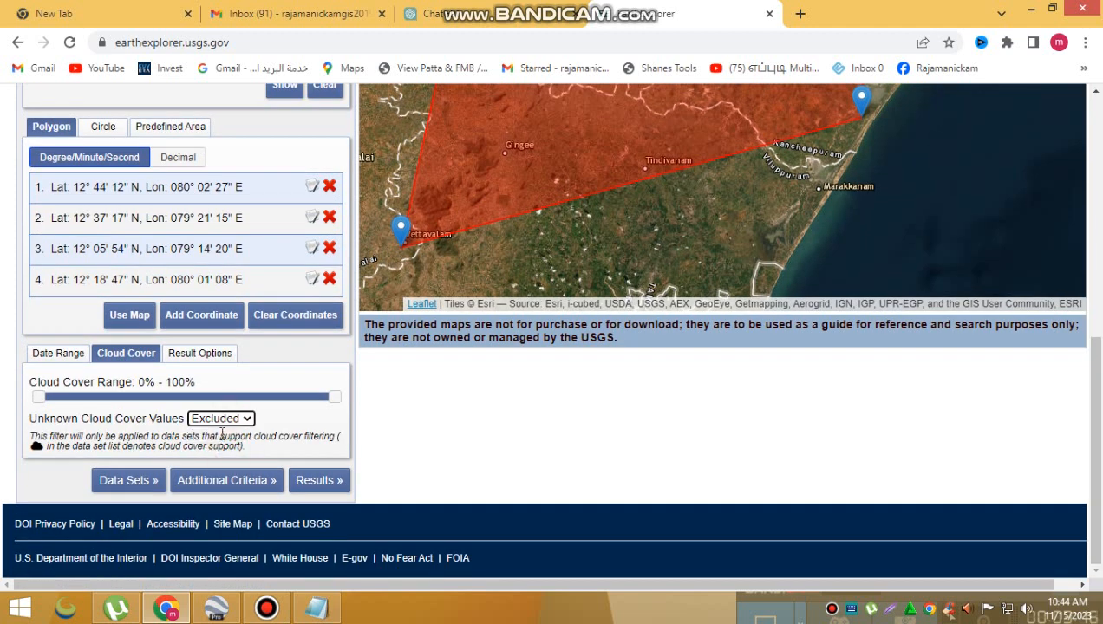
Set the number of search results per page to 50
left_click(219, 357)
left_click(160, 428)
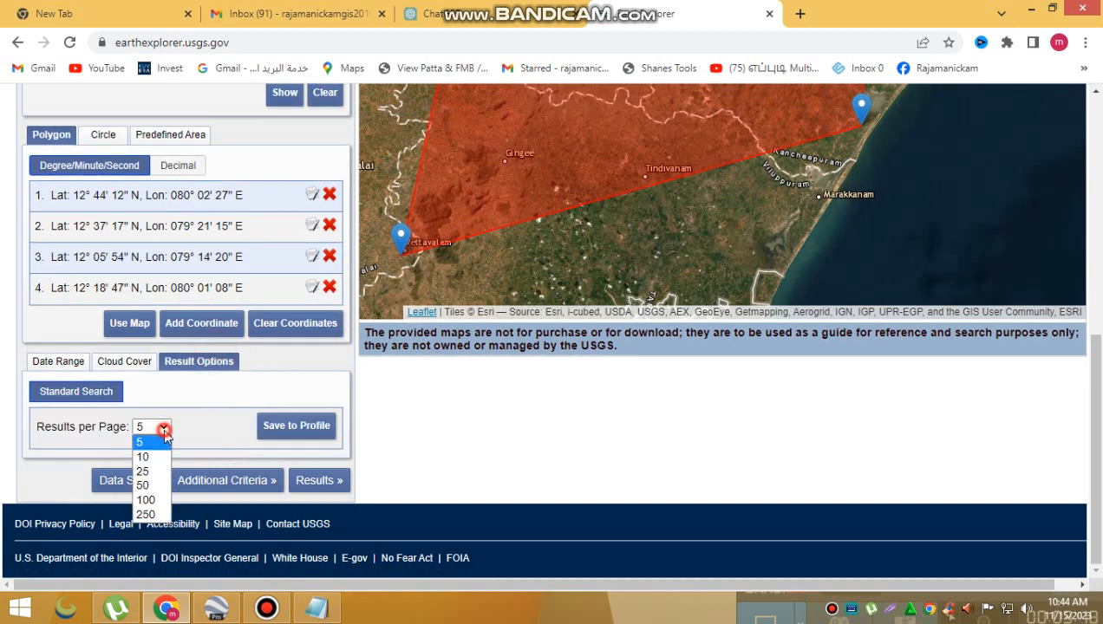
left_click(145, 491)
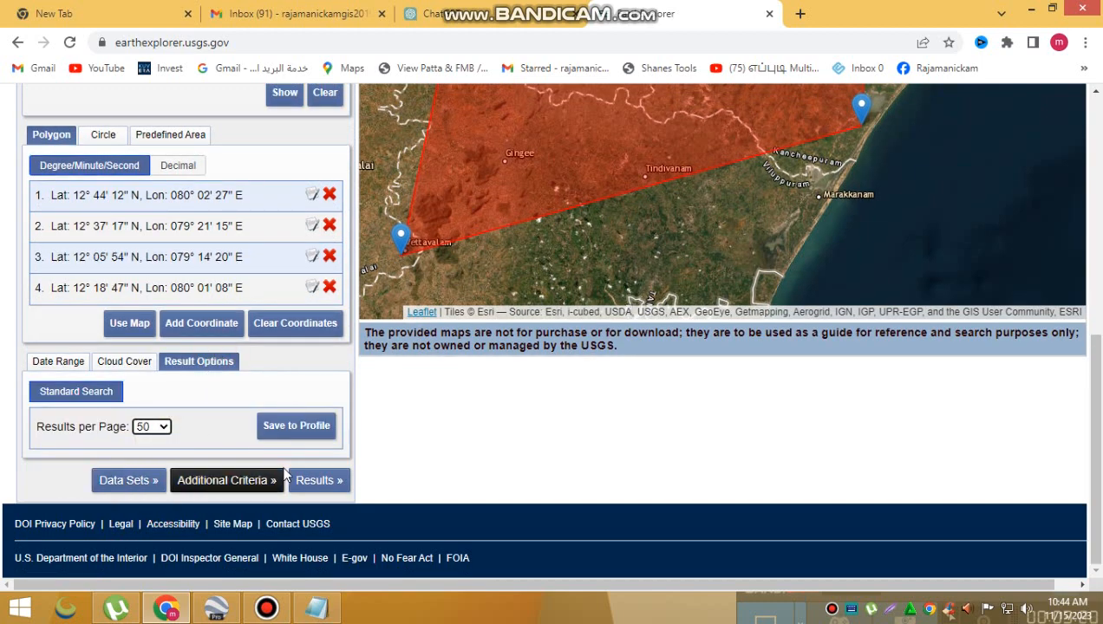
Run the search with the defined criteria and look over the first Landsat 8-9 OLI/TIRS C2 L2 scenes
scroll(329, 352, "up", 3)
scroll(329, 357, "down", 3)
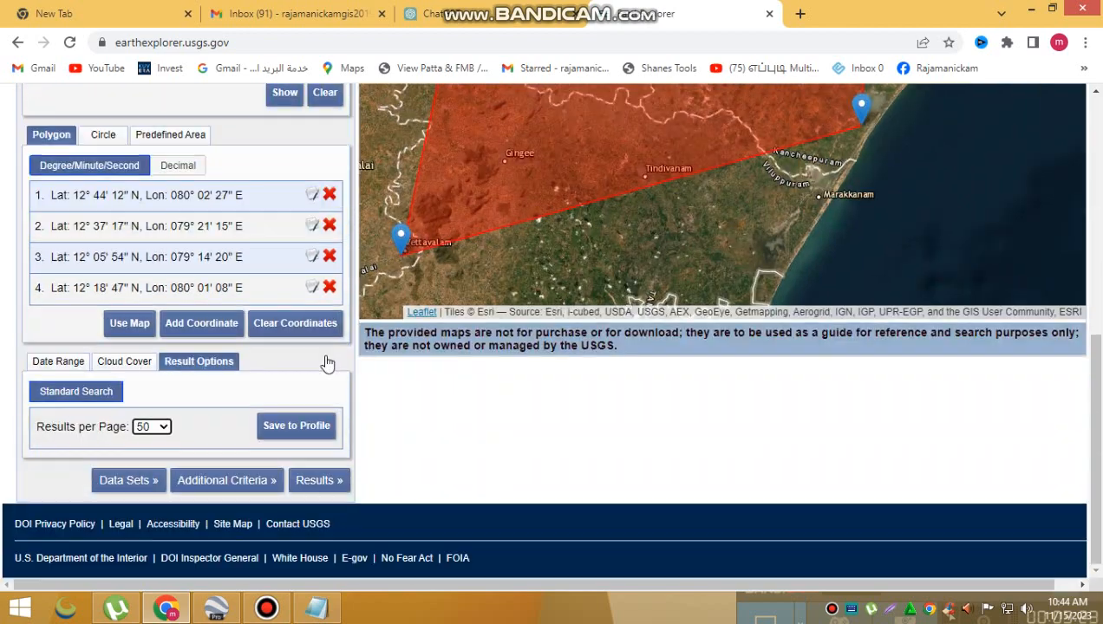
scroll(327, 359, "up", 5)
scroll(327, 358, "down", 5)
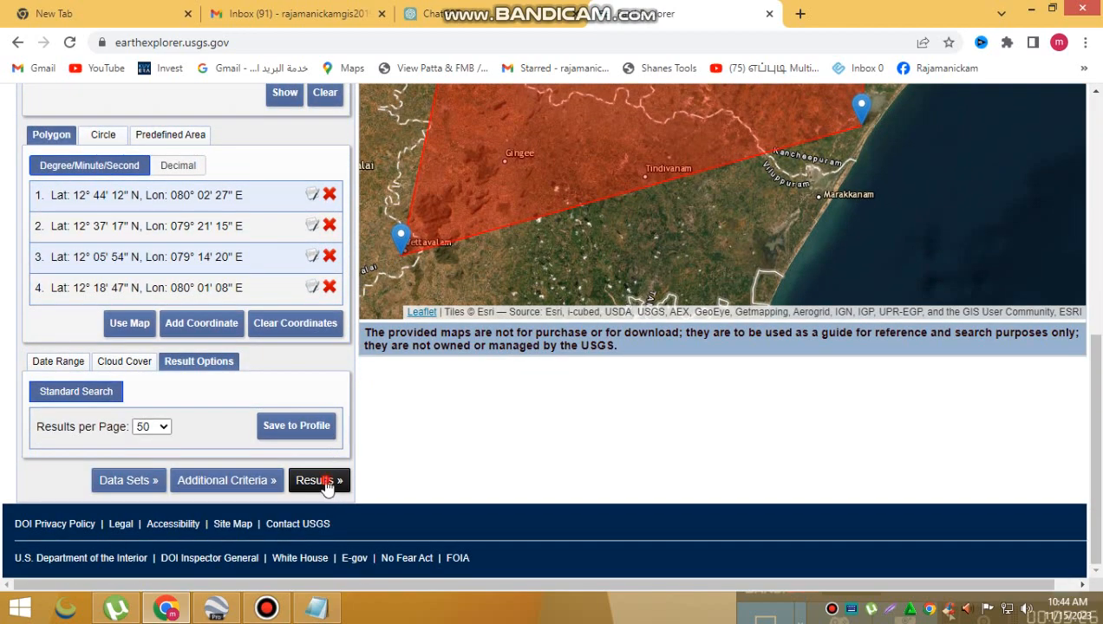
left_click(325, 483)
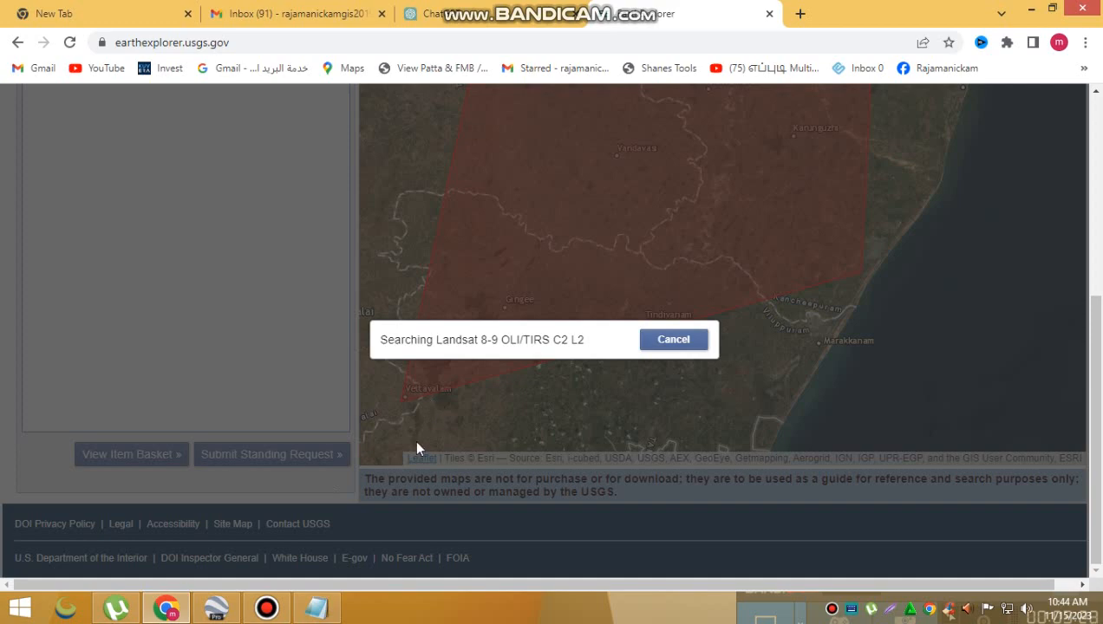
scroll(197, 249, "up", 4)
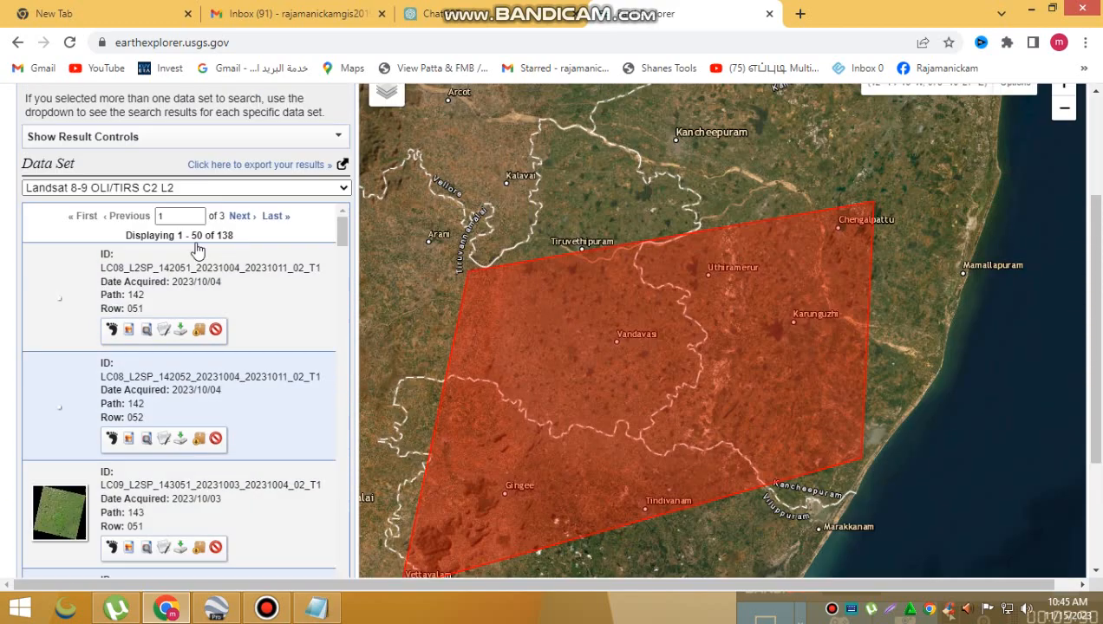
scroll(206, 255, "down", 2)
scroll(206, 255, "down", 1)
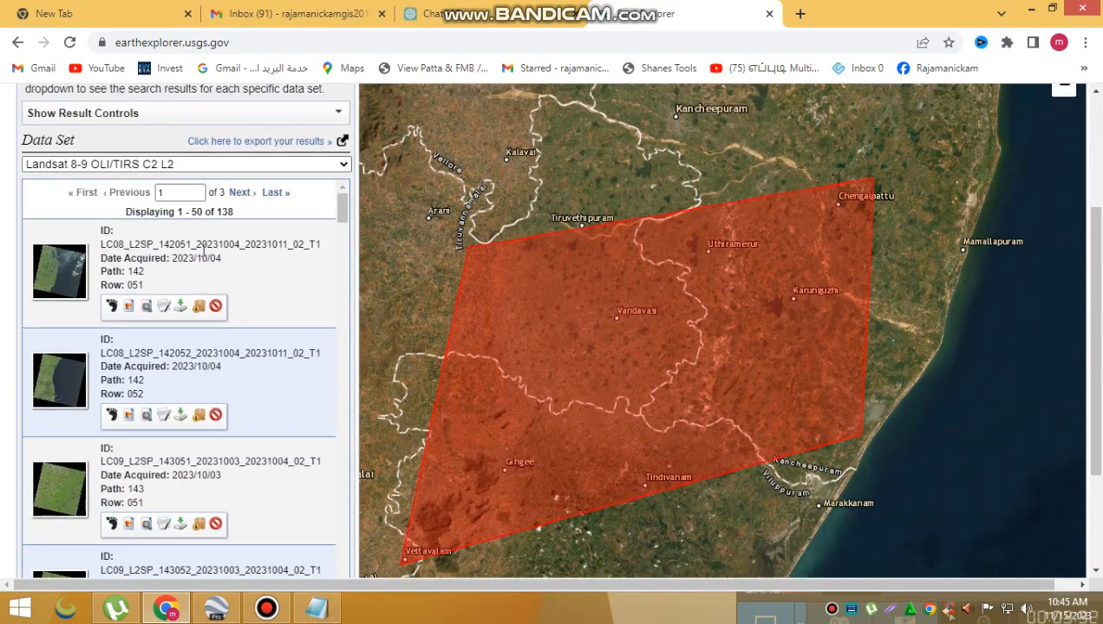
scroll(897, 321, "down", 1)
scroll(898, 324, "up", 1)
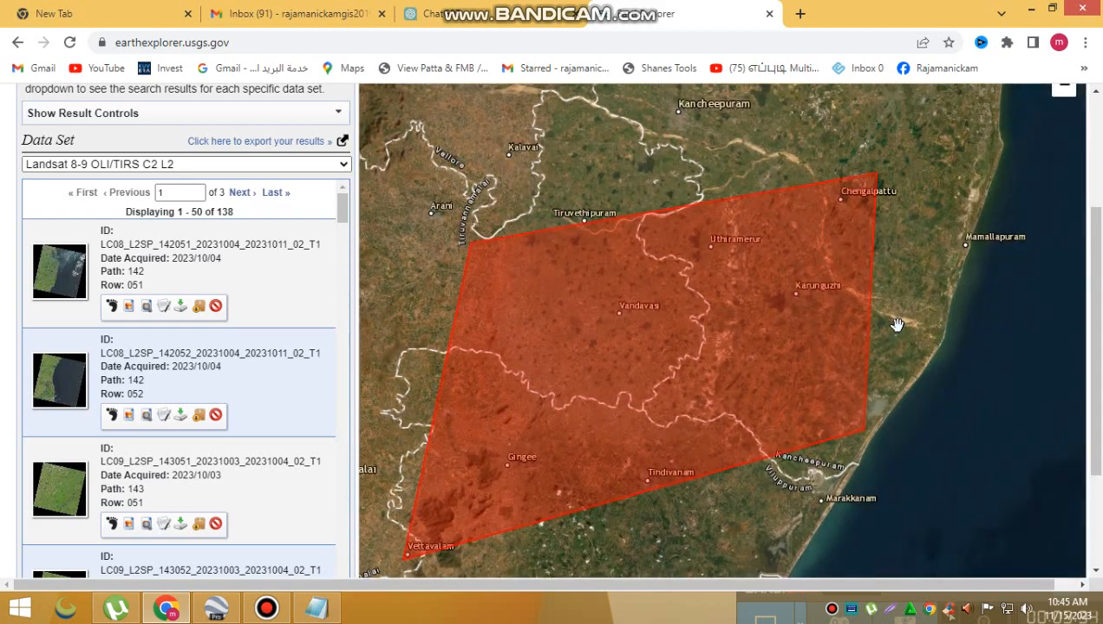
Switch to the Notepad notes and copy the "Step 4" label to a new line below "select date"
left_click(305, 614)
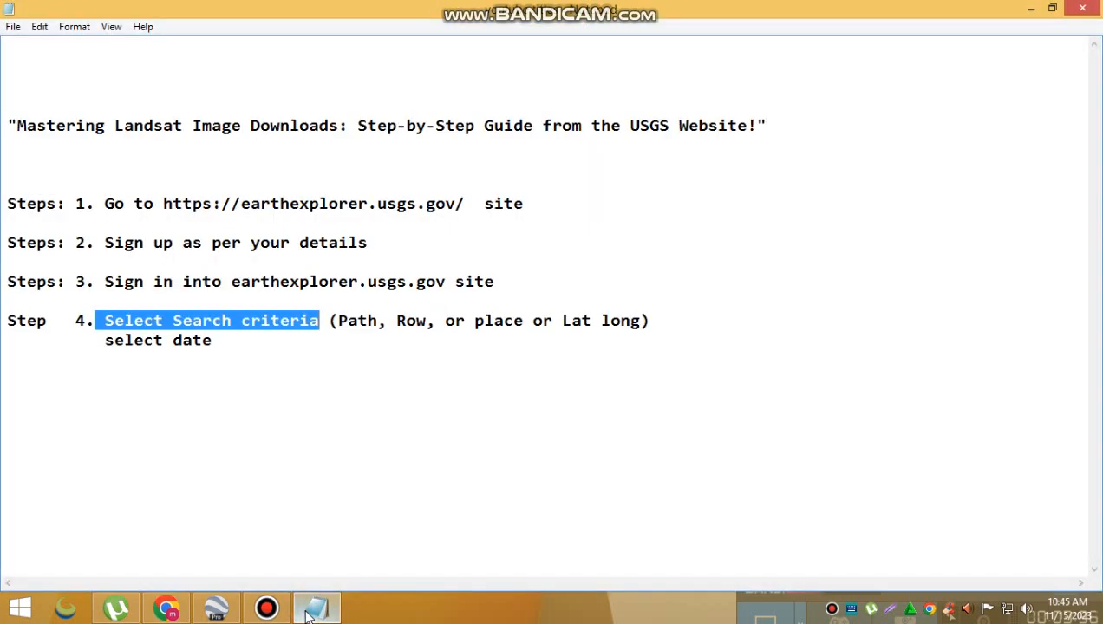
left_click(52, 381)
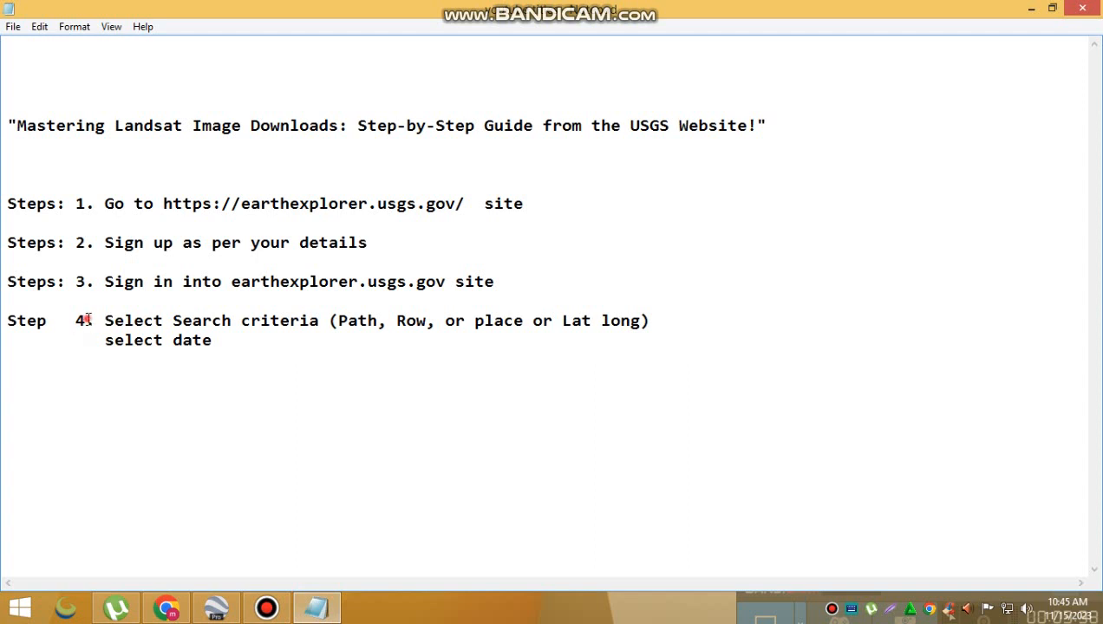
left_click_drag(88, 320, 8, 320)
key("ctrl+c")
left_click(26, 378)
key("ctrl+v")
Renumber the copied label to 5, add "Select the data according to your requirement", highlight the line, and return to EarthExplorer
left_click_drag(93, 382, 76, 382)
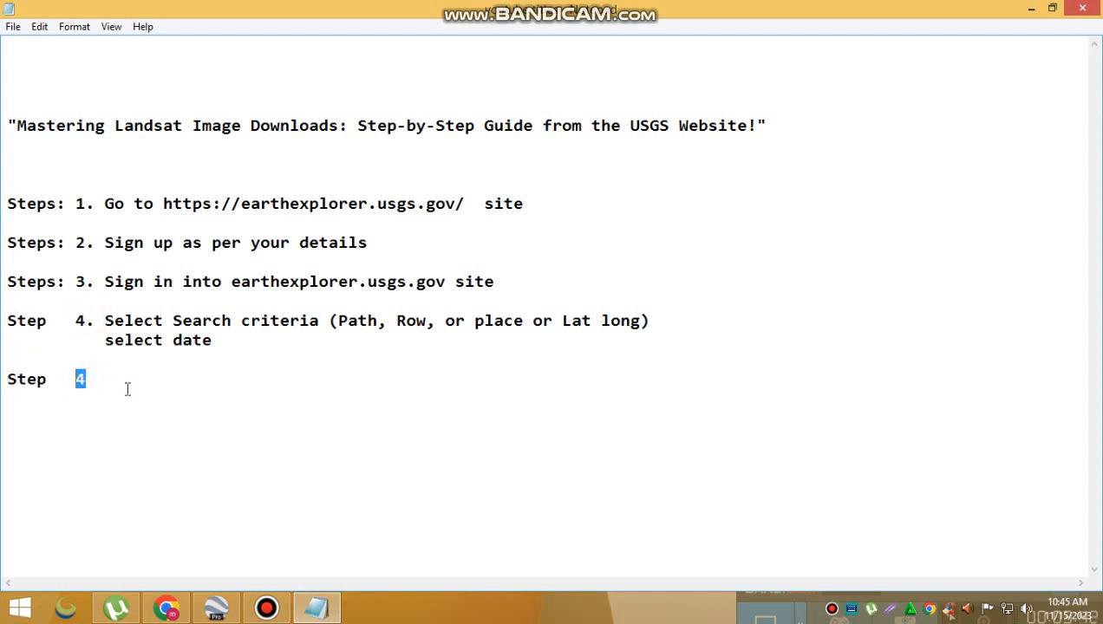
type("5  Select the data ")
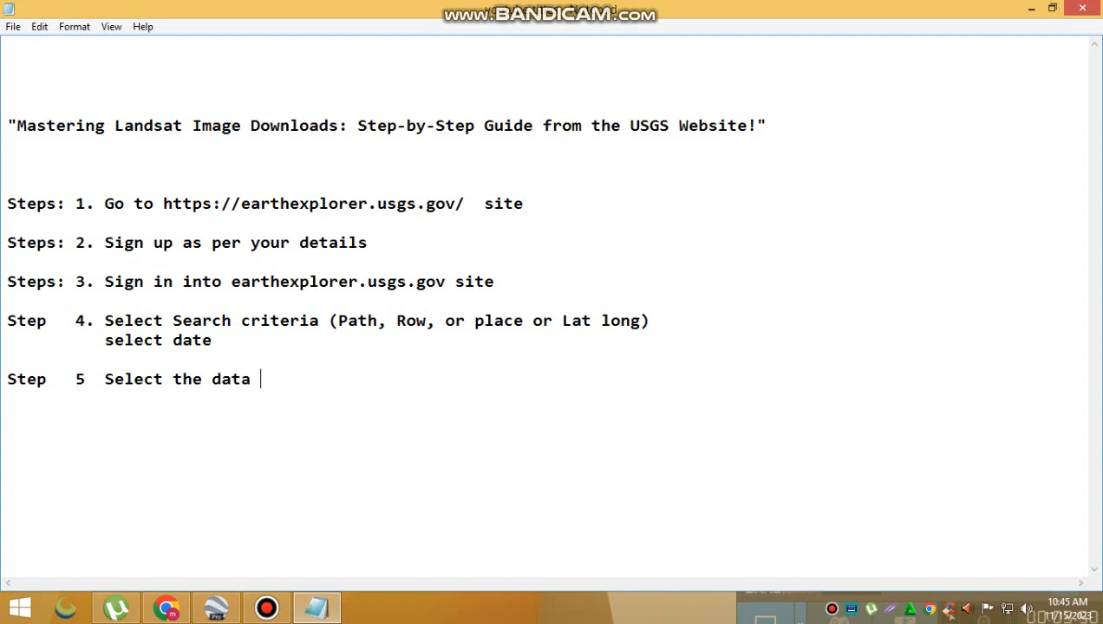
type("according t")
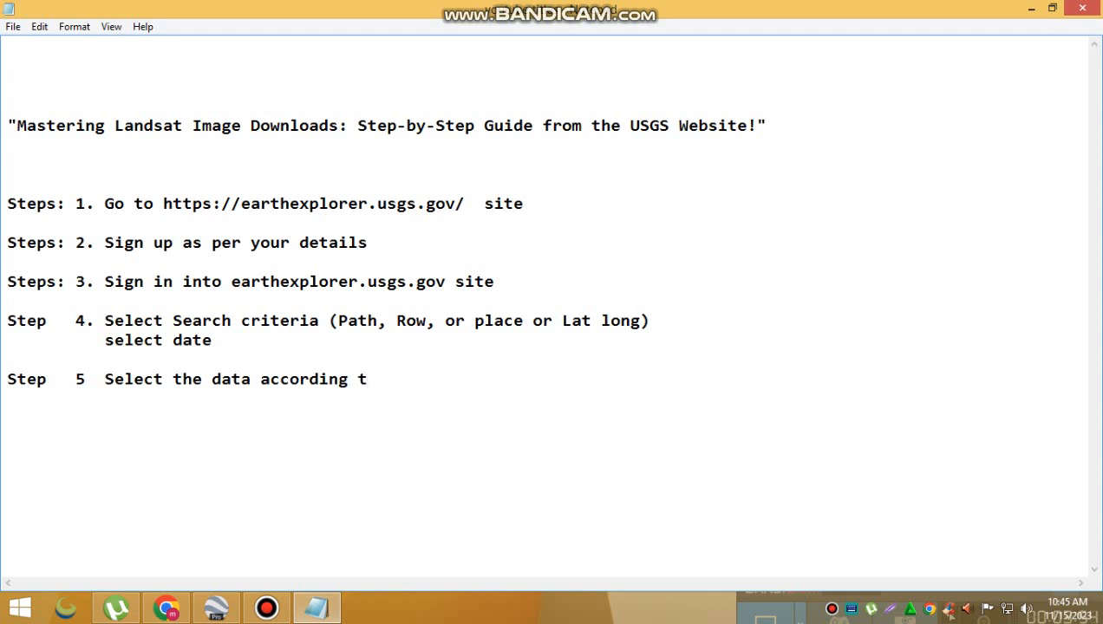
type("o your re")
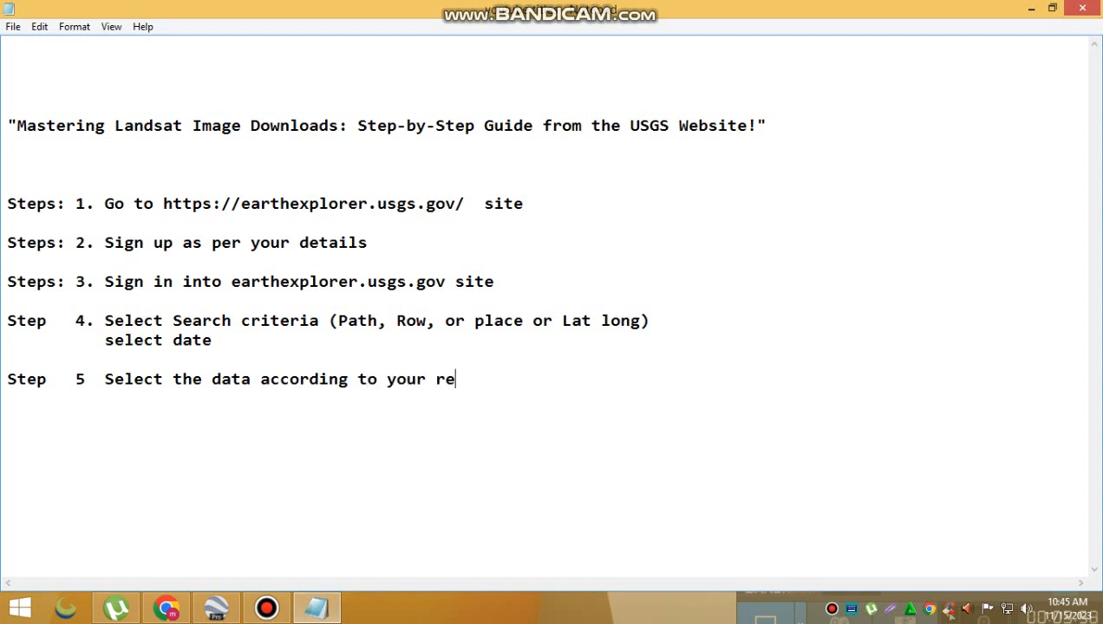
type("quire")
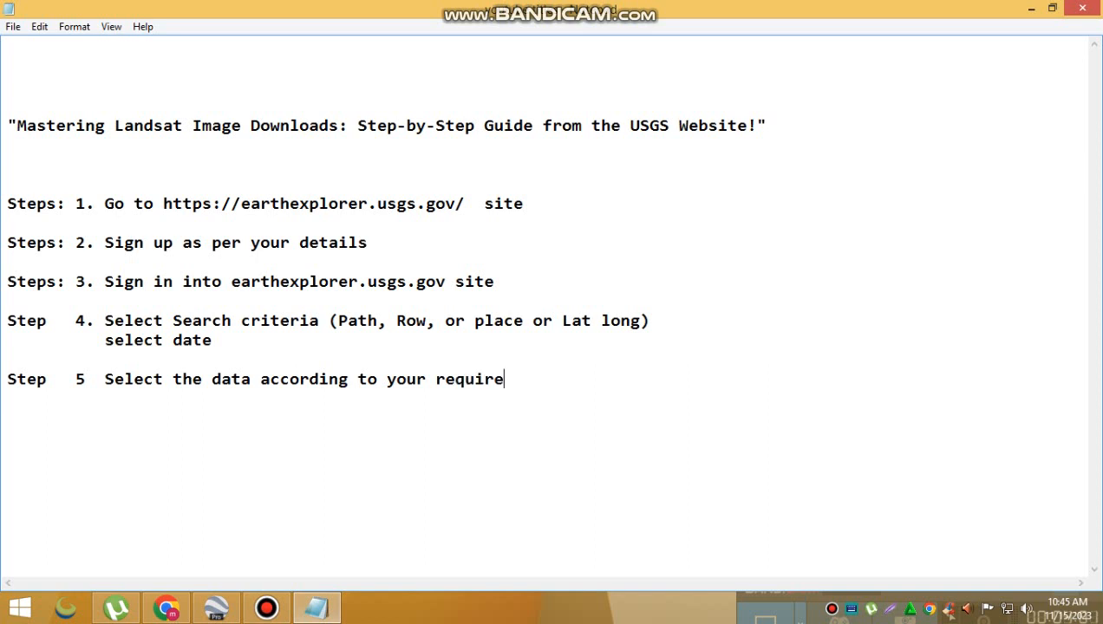
type("ment")
left_click_drag(109, 399, 64, 379)
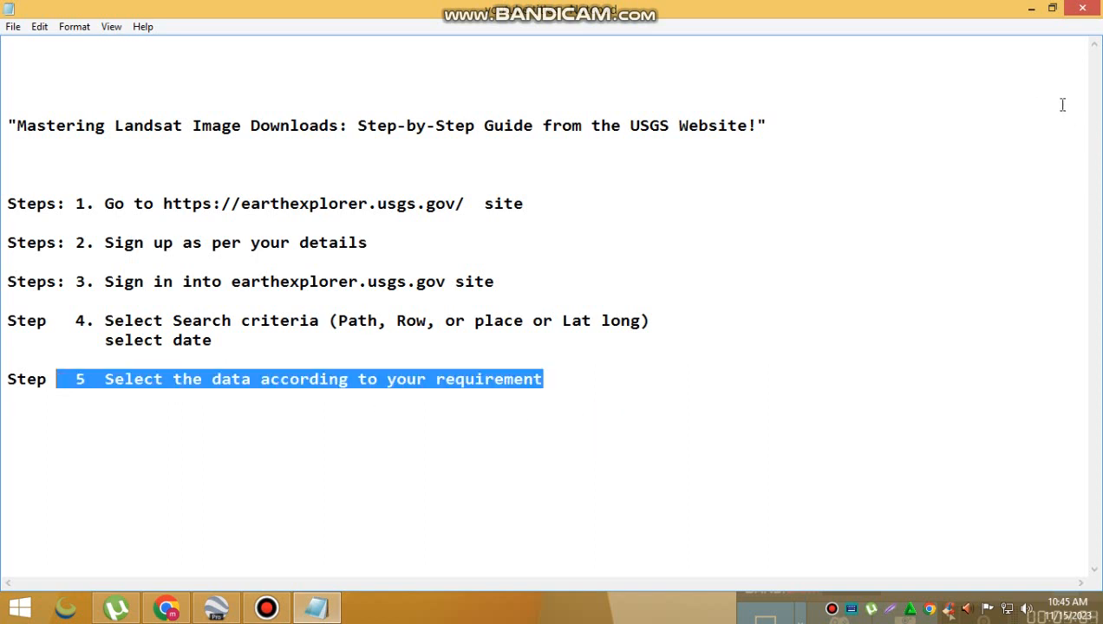
left_click(1025, 10)
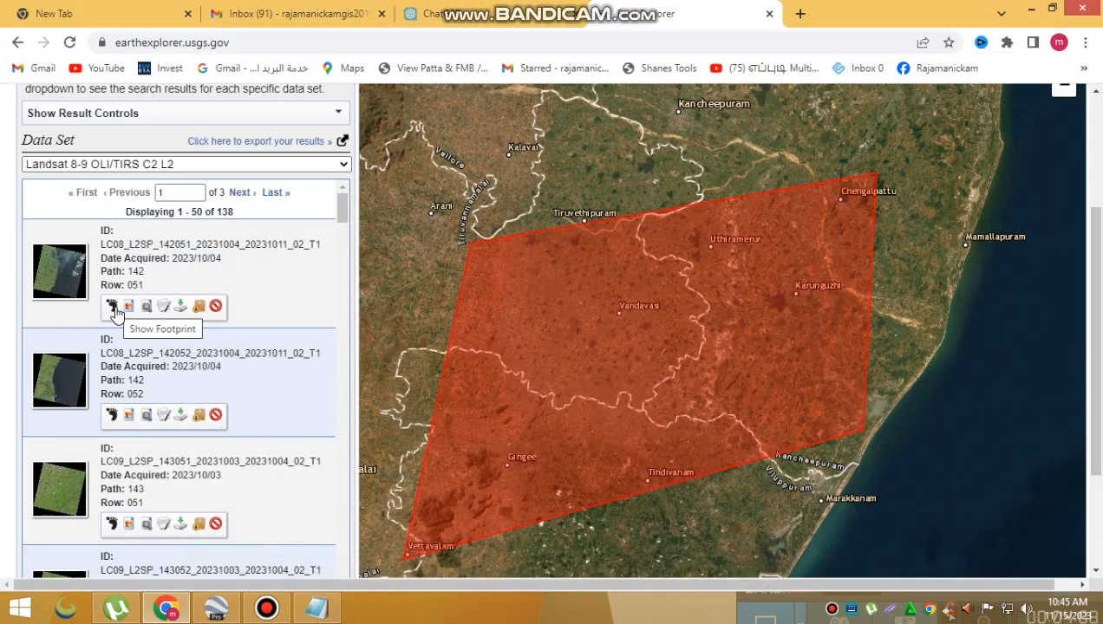
Preview the footprint and browse overlay of scene LC08_L2SP_142051_20231004_20231011_02_T1 on the map, then hide the overlay
left_click(112, 307)
left_click(113, 308)
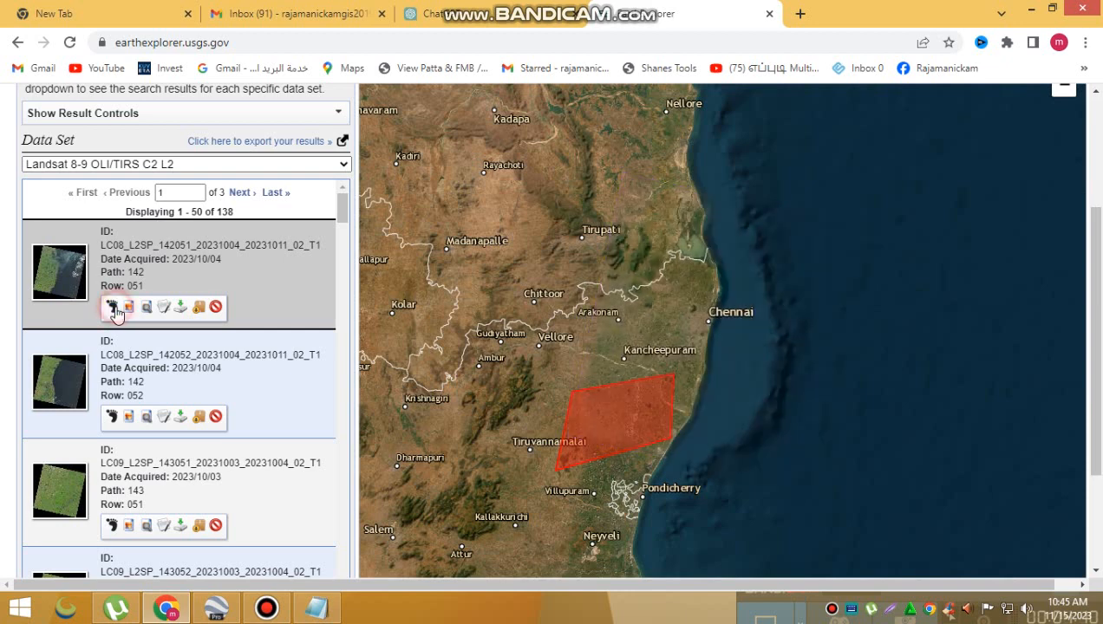
left_click(129, 309)
scroll(610, 417, "up", 1)
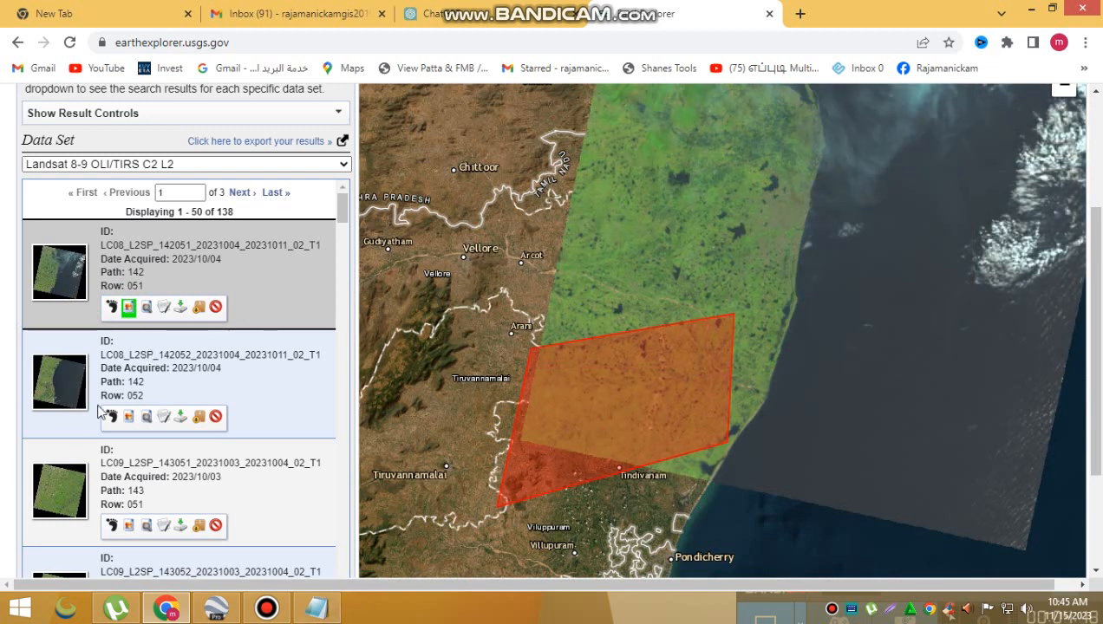
left_click(129, 308)
Toggle the footprint of the 2023/10/03 scene at path 143, row 051, then show the row 052 scene's browse overlay and footprint
scroll(156, 364, "down", 2)
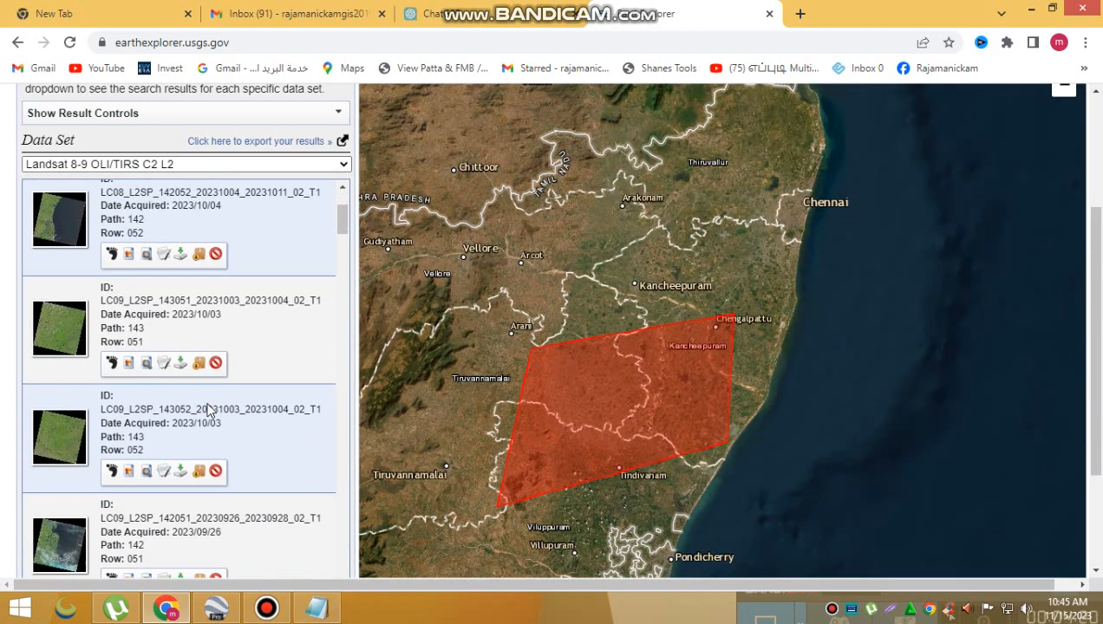
left_click(112, 364)
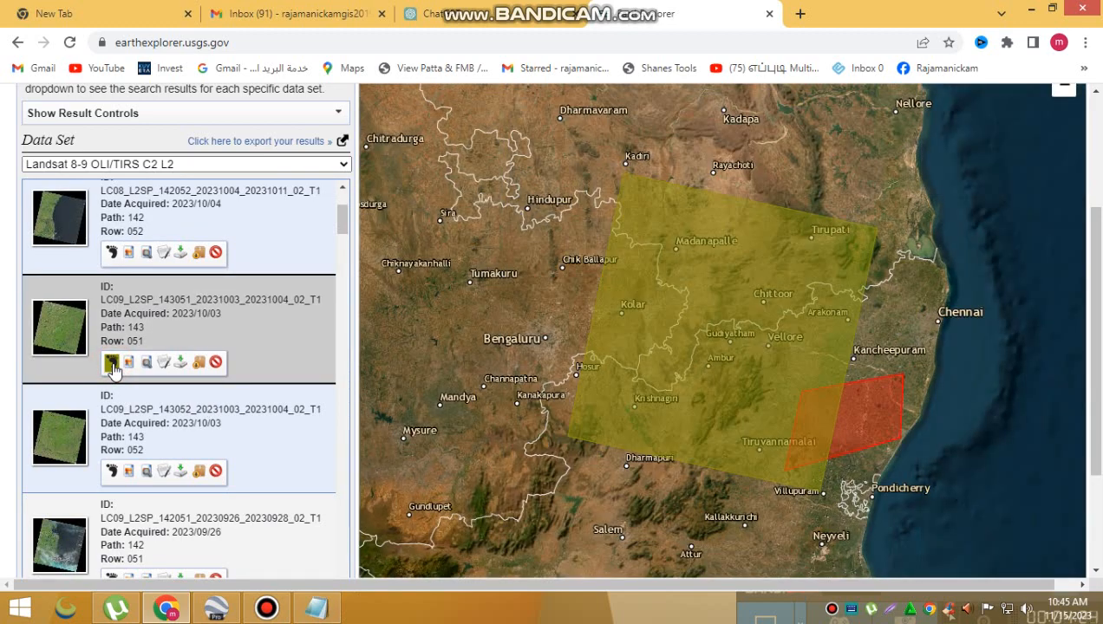
left_click(112, 363)
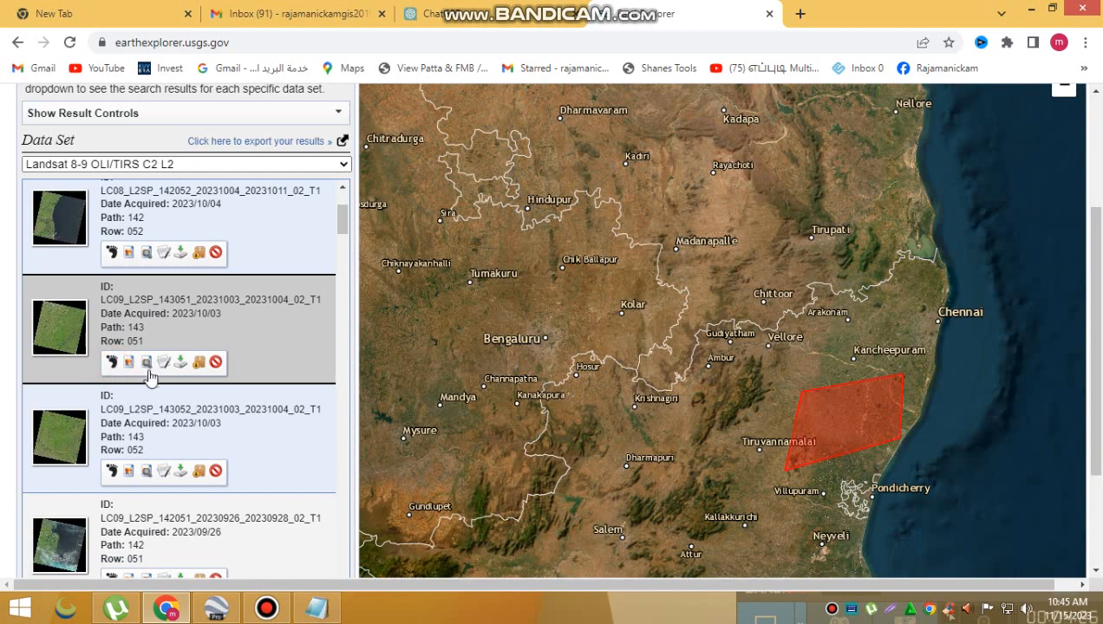
left_click(127, 475)
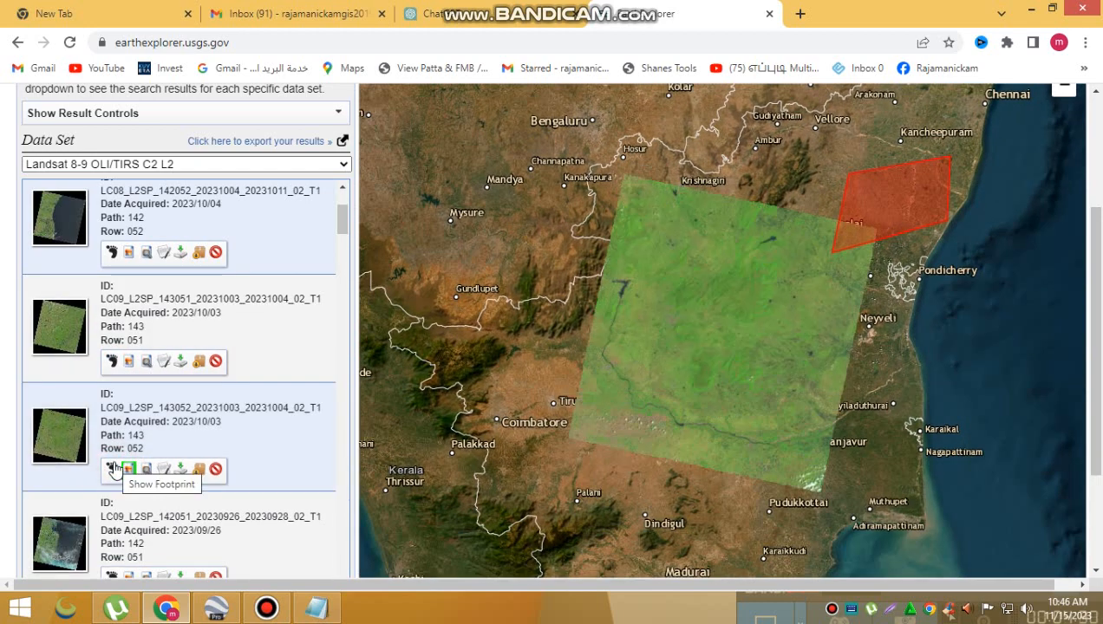
left_click(112, 468)
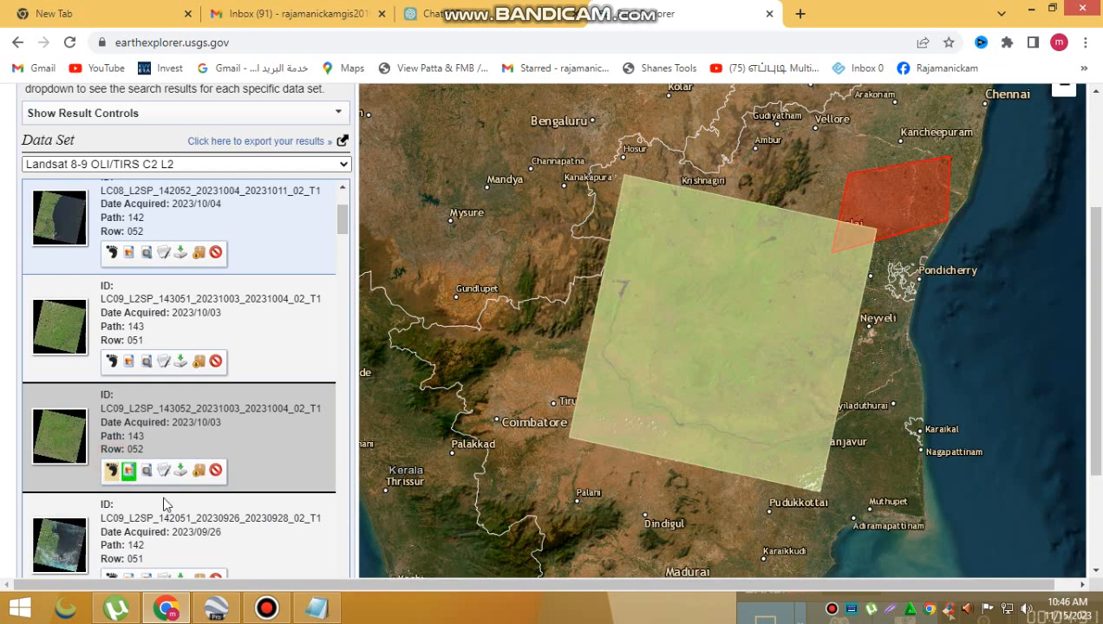
Add the line "select cloud free data" under step 5 in the Notepad notes and return to EarthExplorer
left_click(320, 616)
left_click(136, 429)
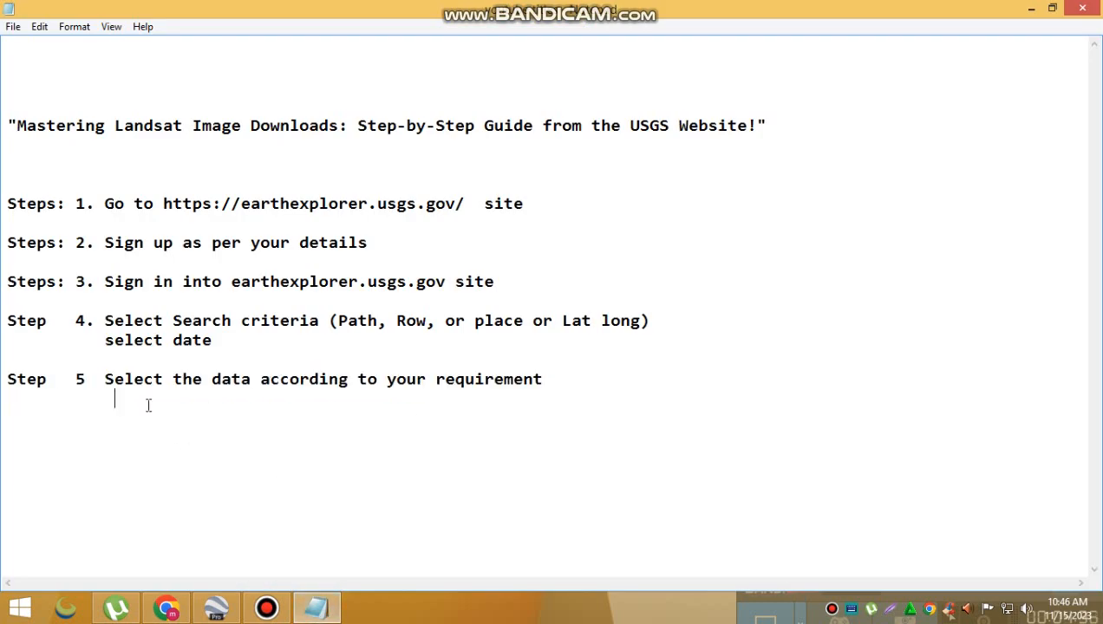
left_click(103, 399)
type("select cloud ")
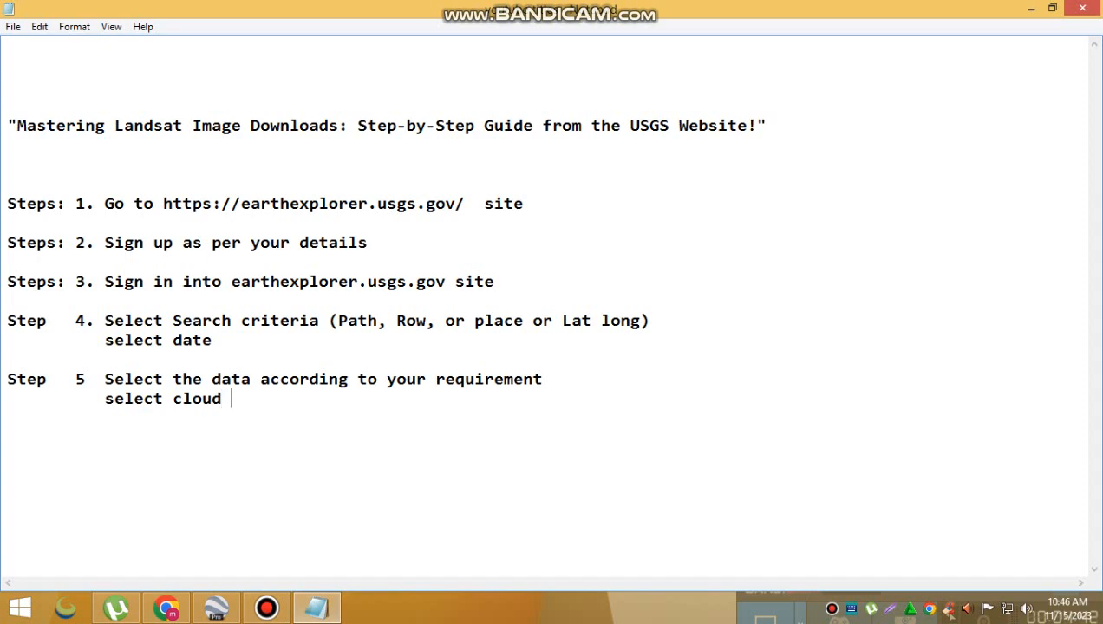
type("free data")
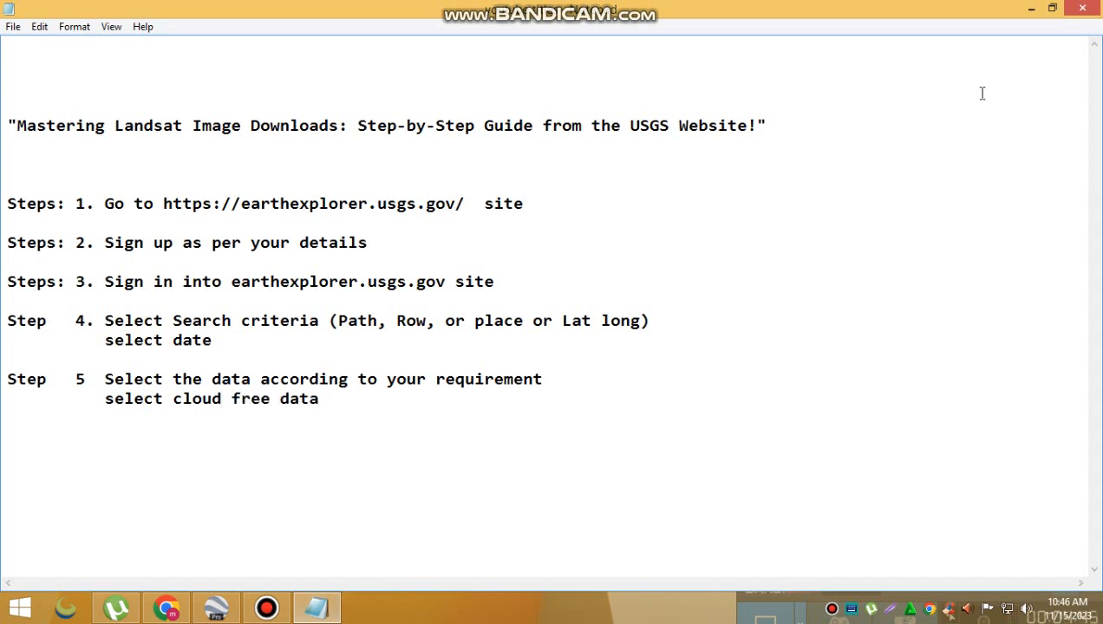
left_click(1031, 8)
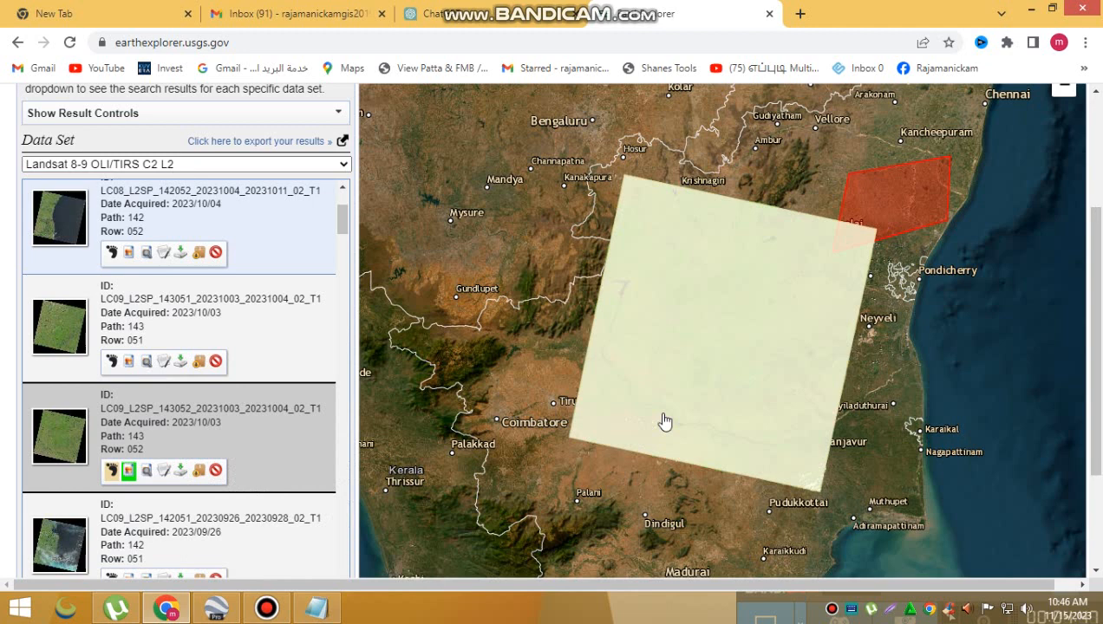
Hide the path 143, row 052 overlay, show the footprint of the 2023/09/26 scene at path 142, row 052, and dismiss the CCleaner alert
scroll(664, 422, "up", 1)
scroll(161, 479, "down", 1)
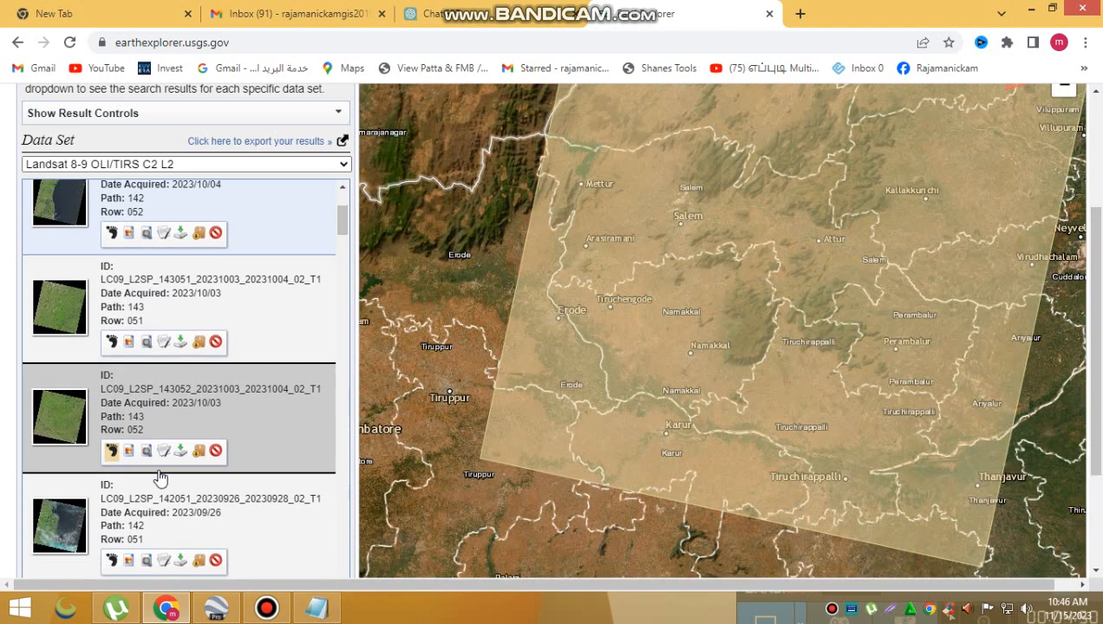
scroll(160, 479, "down", 3)
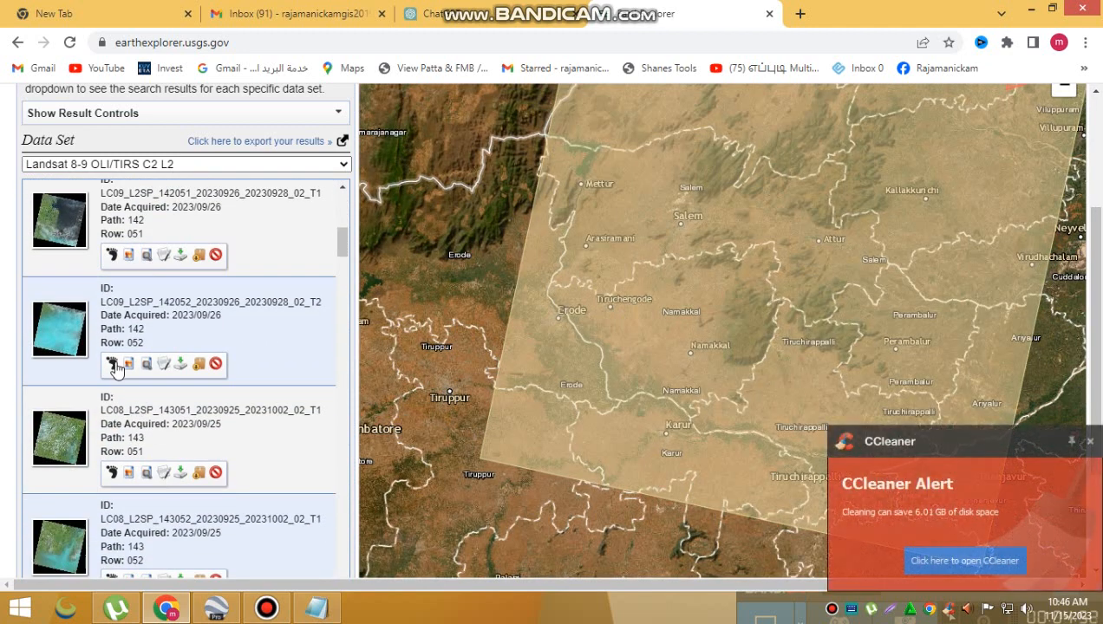
left_click(115, 366)
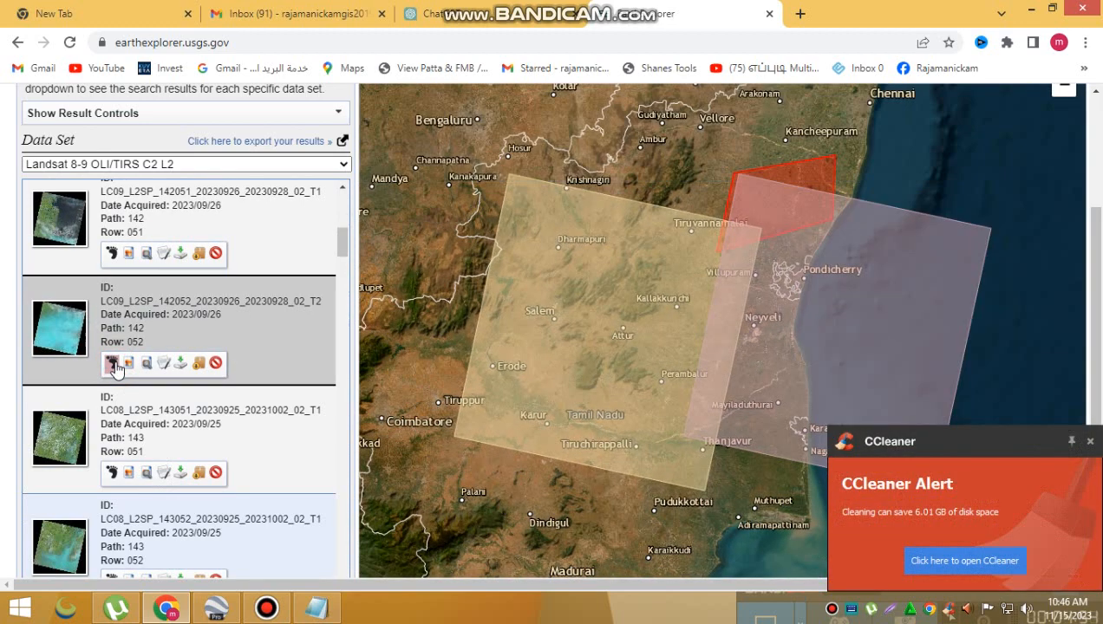
left_click(1090, 443)
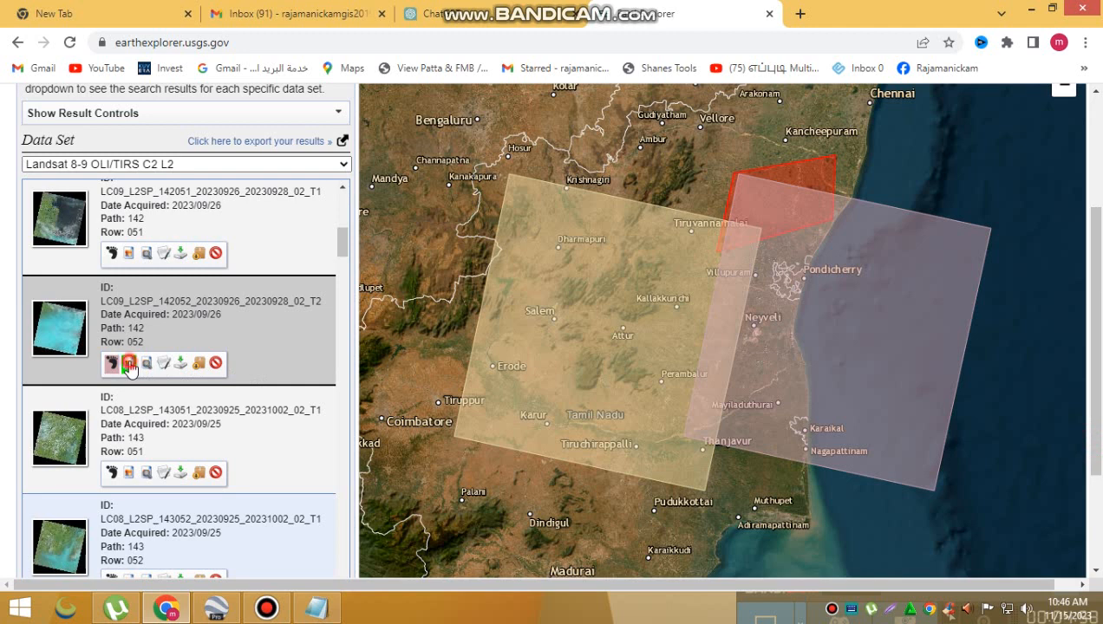
Show the footprint of the 2023/09/09 scene at path 143, row 051 on the map
scroll(162, 399, "down", 3)
scroll(163, 411, "down", 5)
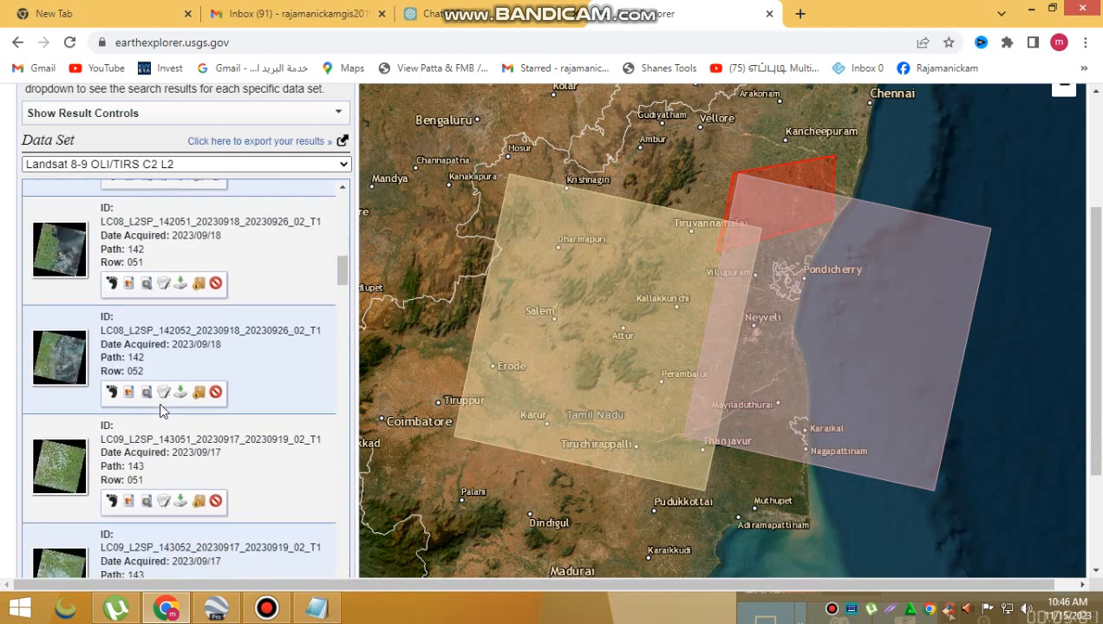
scroll(170, 453, "down", 2)
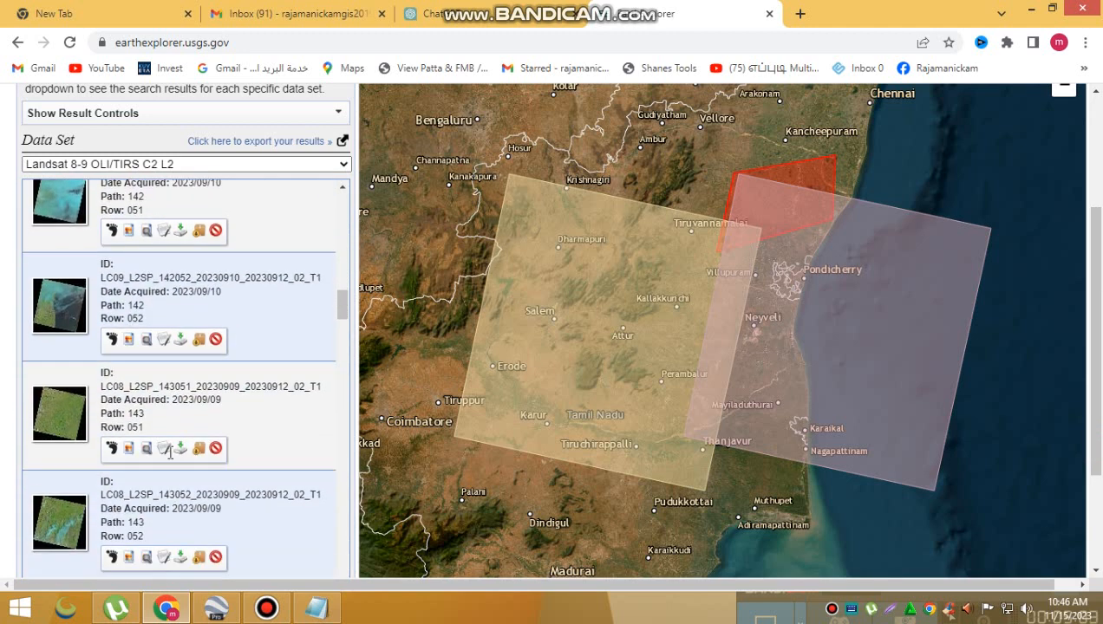
left_click(112, 447)
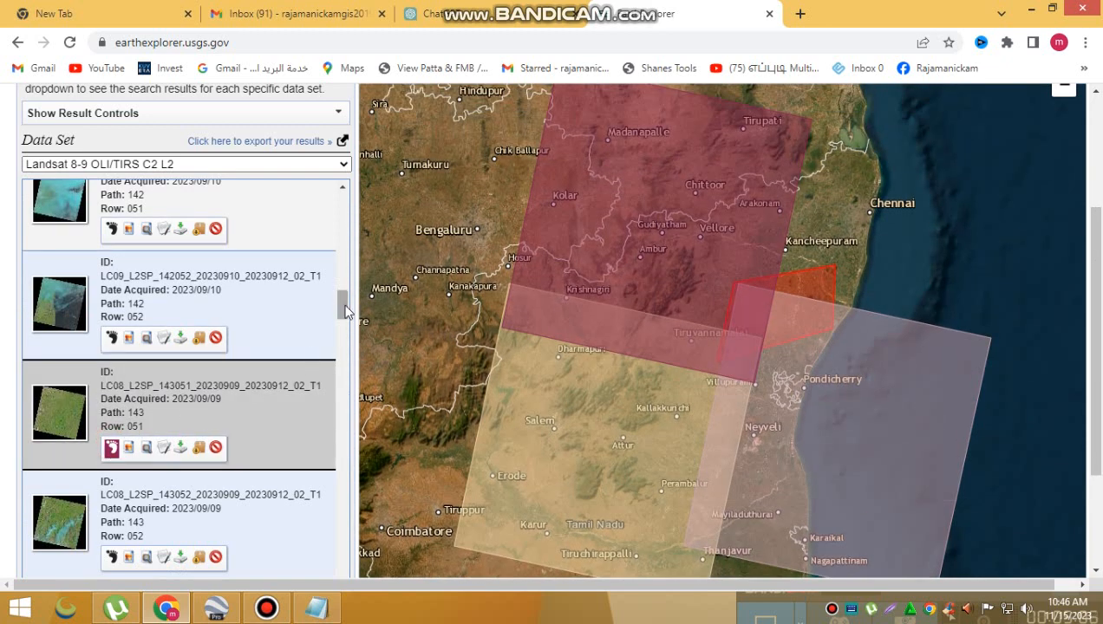
Open the product download options for the 2023/09/09 scene at path 143, row 052
scroll(345, 310, "down", 2)
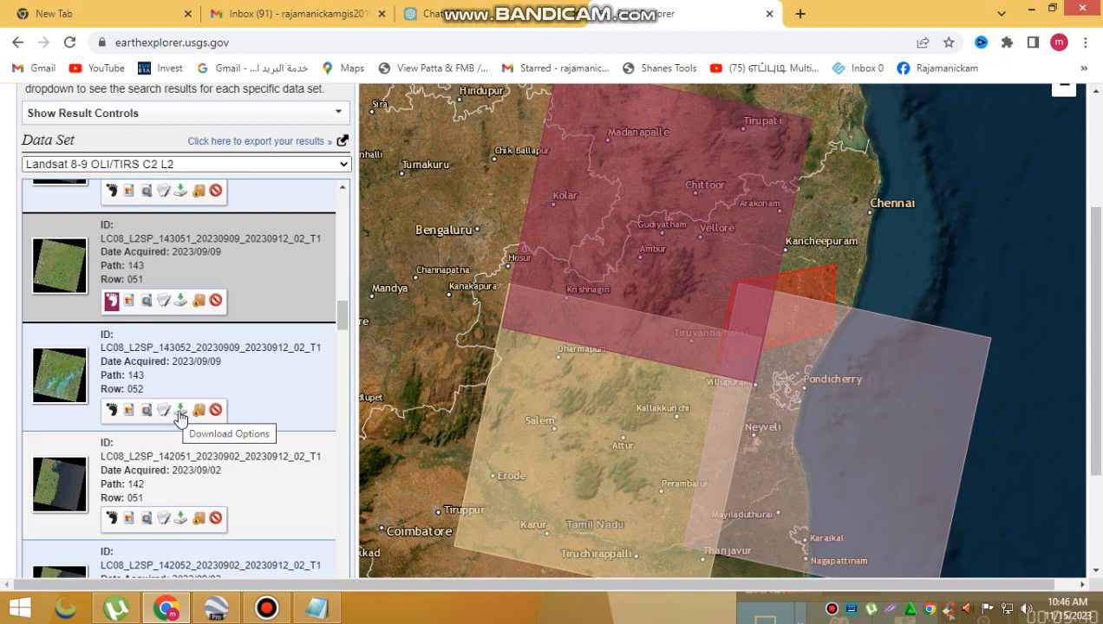
left_click(179, 410)
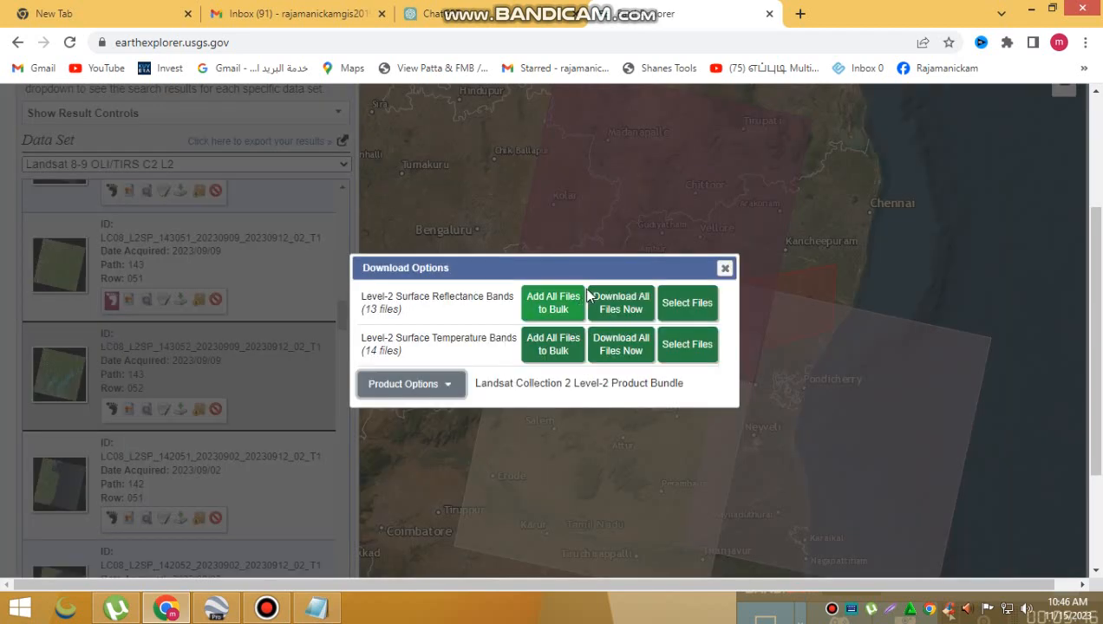
left_click(447, 383)
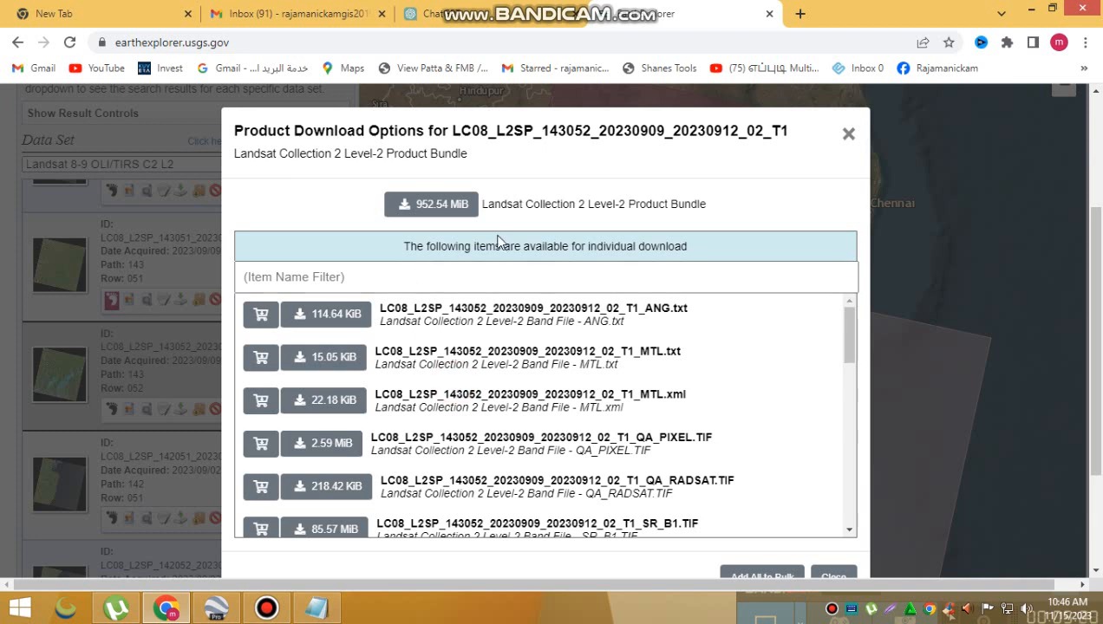
Copy the bundle name into the Notepad notes as "step 9 choose Landsat Collection 2 Level-2 Product Bundle" and return to EarthExplorer
left_click_drag(751, 202, 469, 204)
key("ctrl+c")
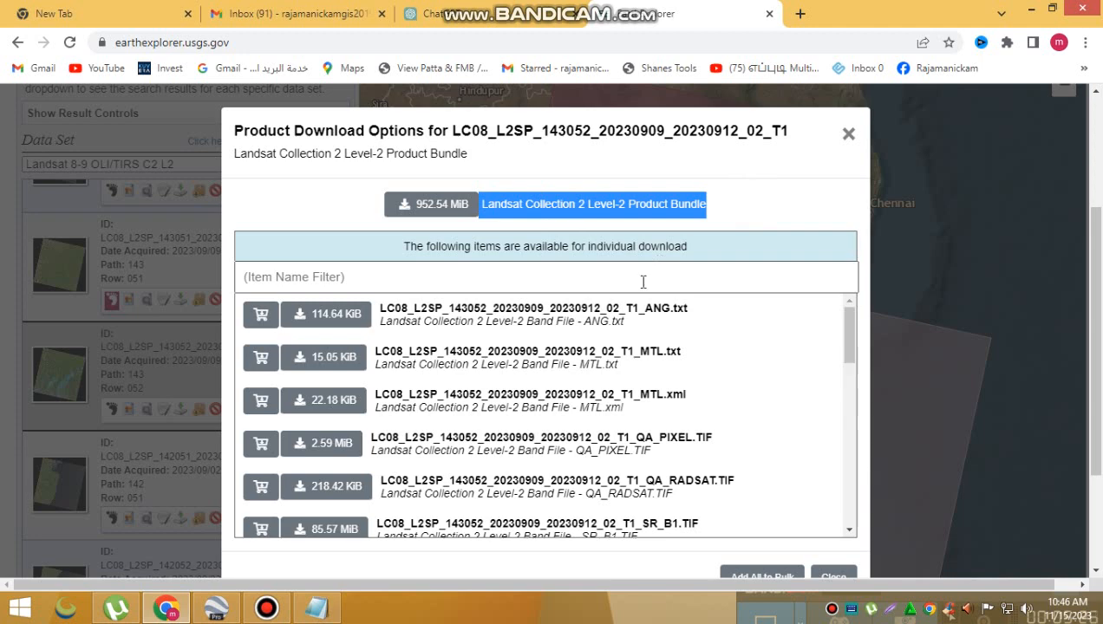
left_click(316, 609)
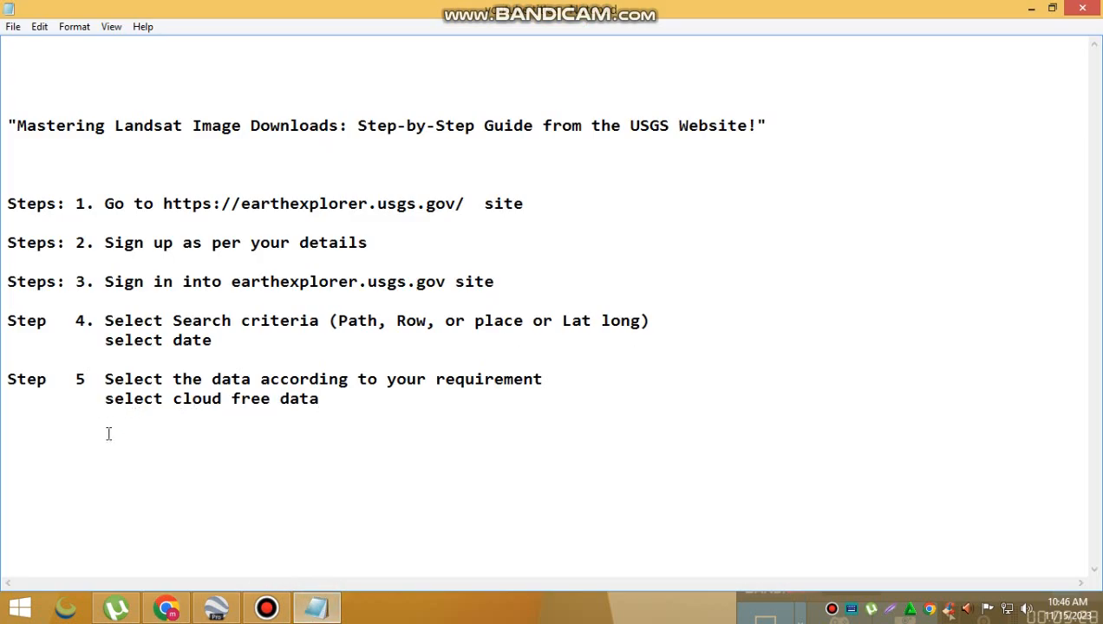
left_click(91, 443)
left_click(365, 404)
type("step 9")
type("choose")
key("ctrl+v")
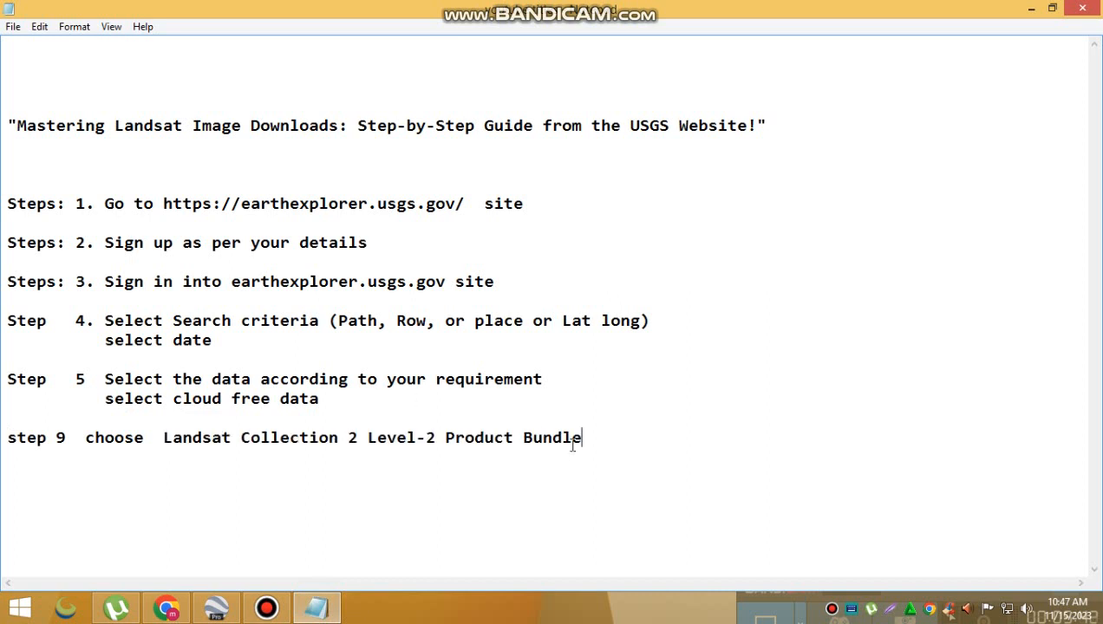
left_click_drag(595, 437, 90, 450)
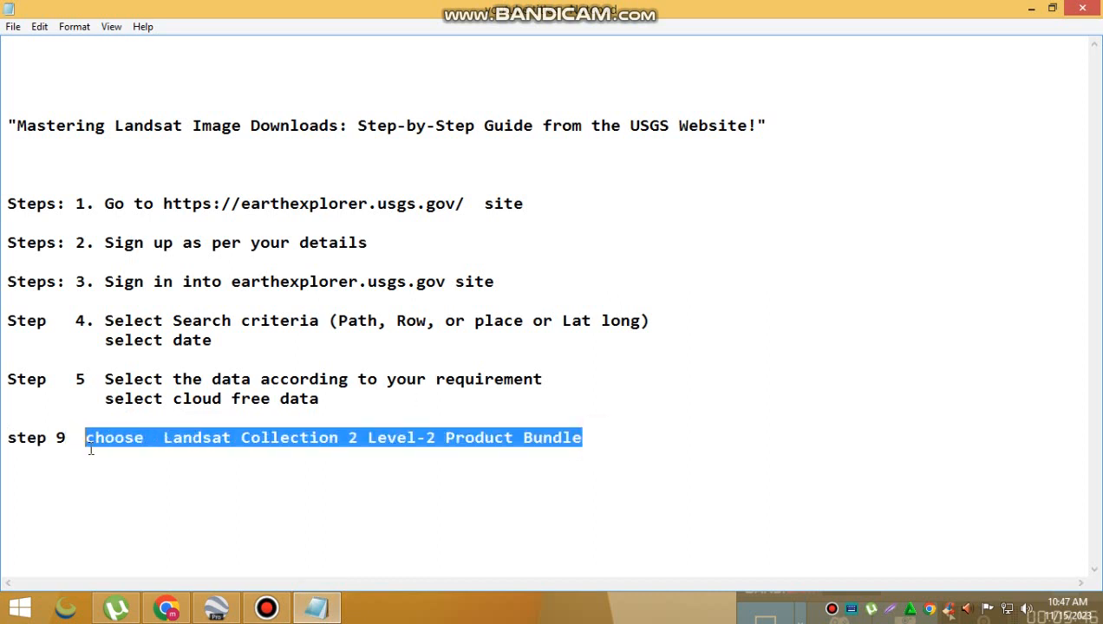
left_click(1031, 8)
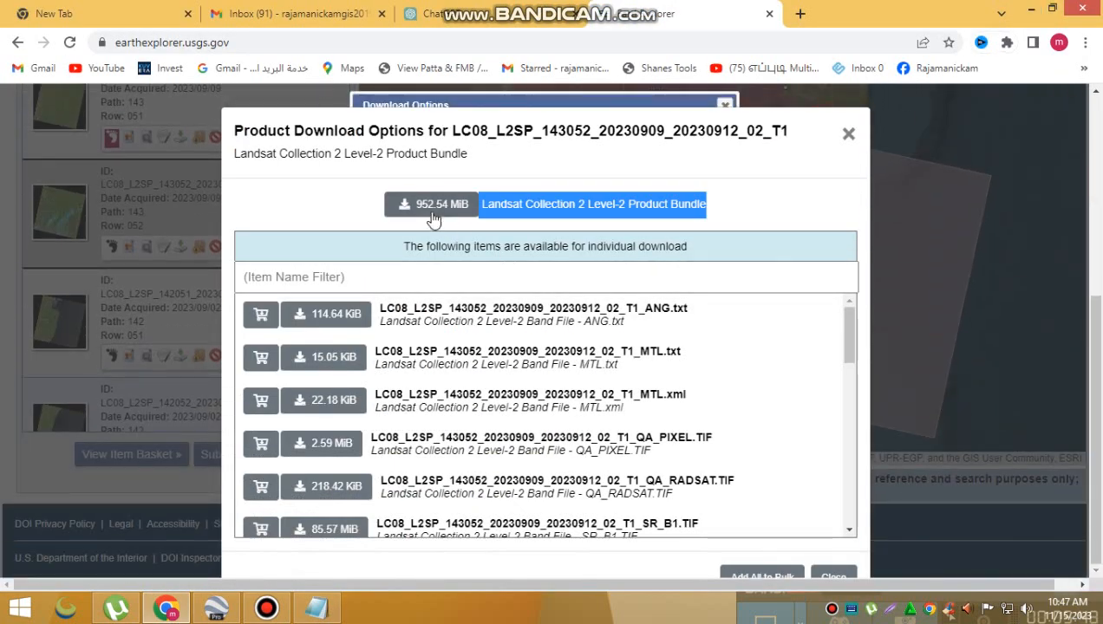
Download the full Landsat Collection 2 Level-2 Product Bundle for scene LC08_L2SP_143052_20230909_20230912_02_T1
left_click(483, 122)
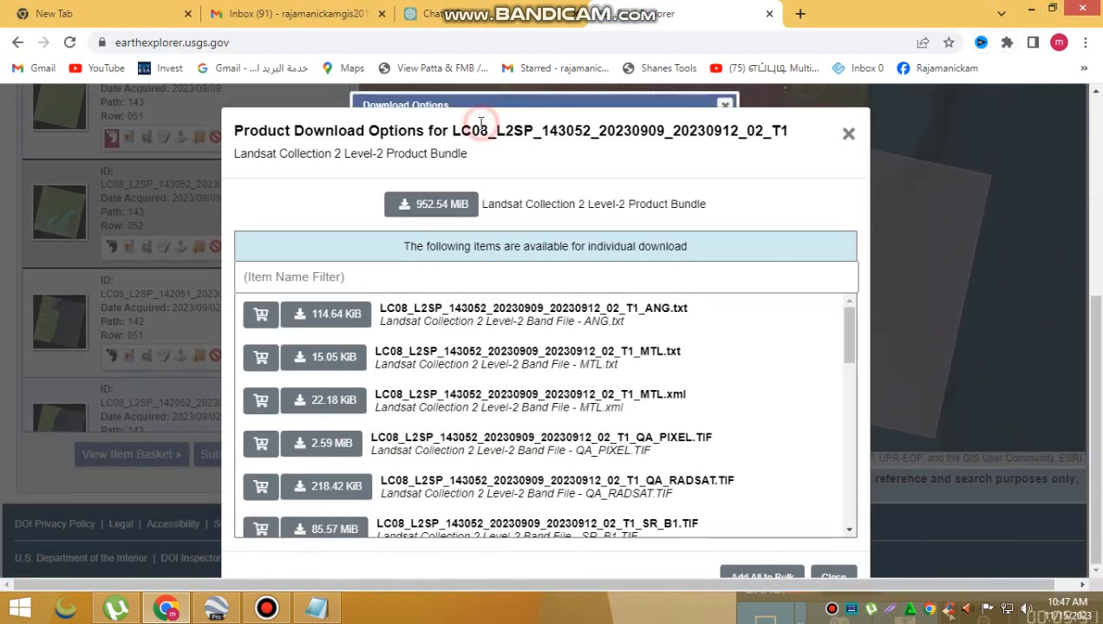
left_click(417, 205)
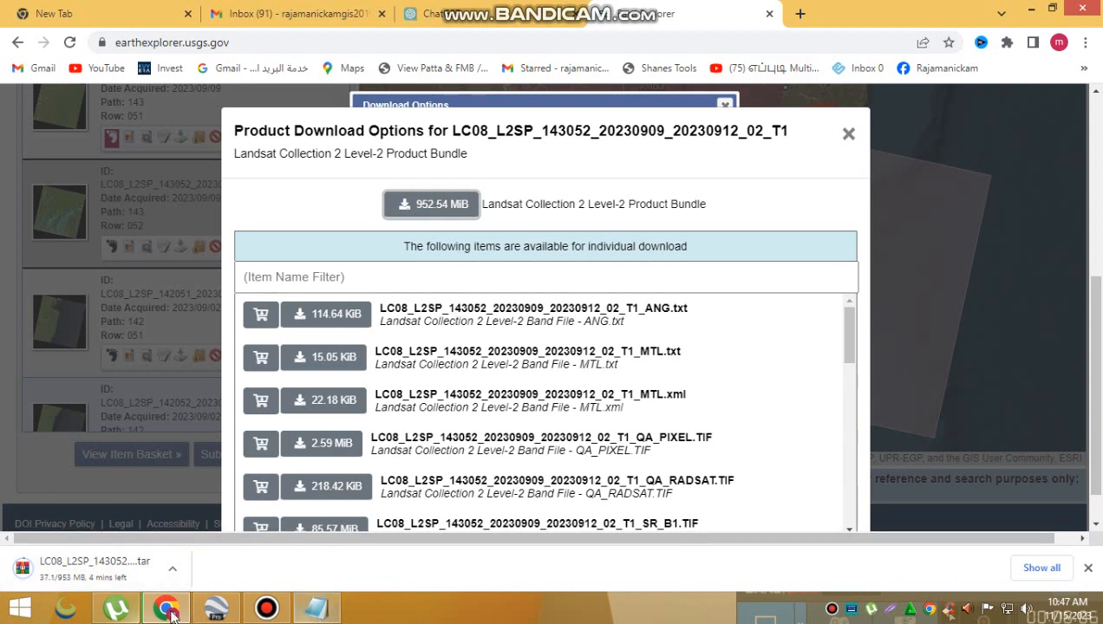
left_click(268, 611)
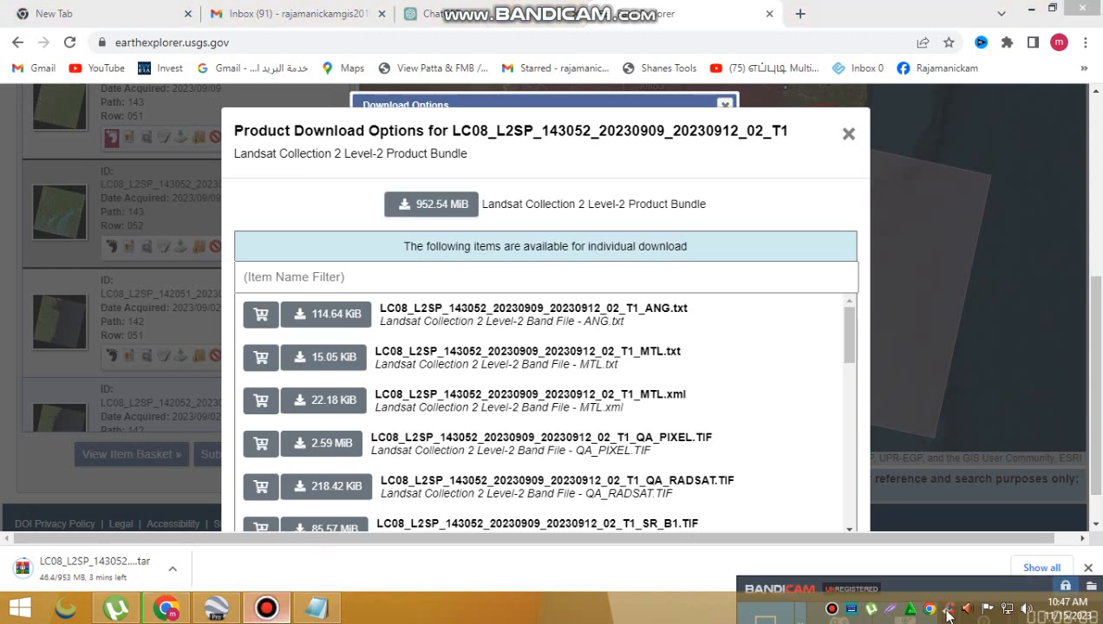